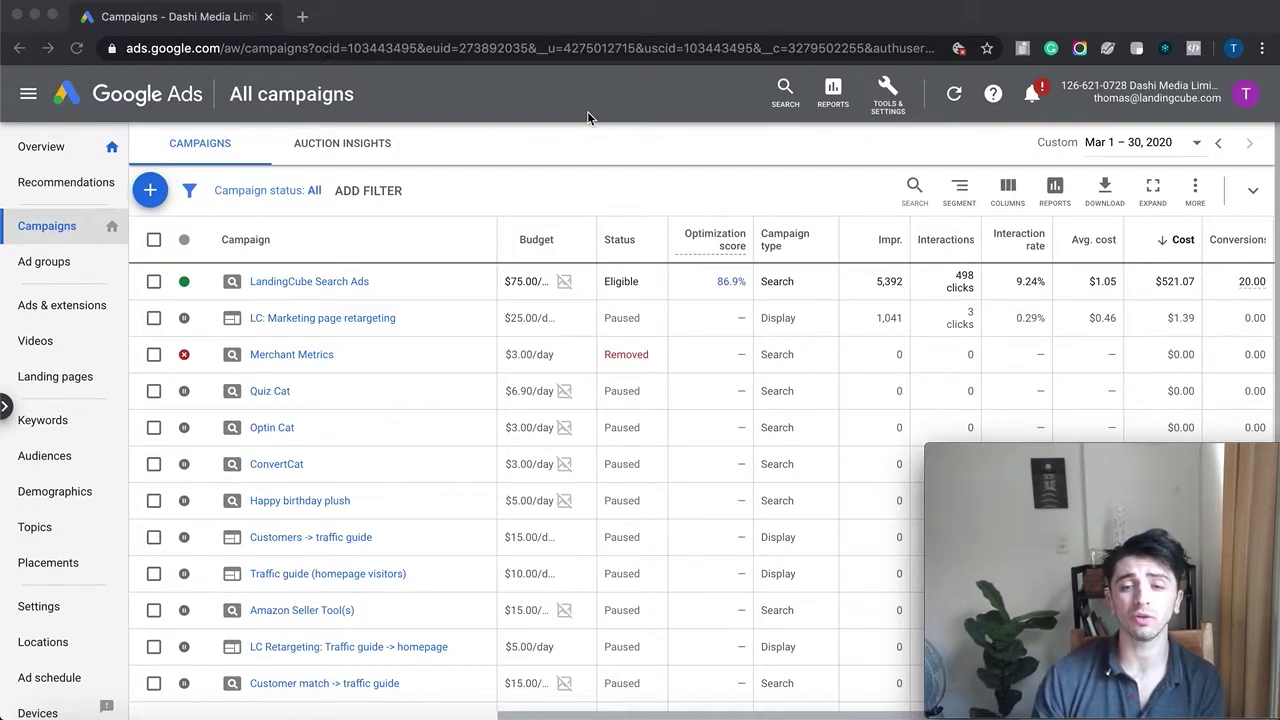
Open the new campaign menu with the blue + button on the All campaigns page
click(150, 190)
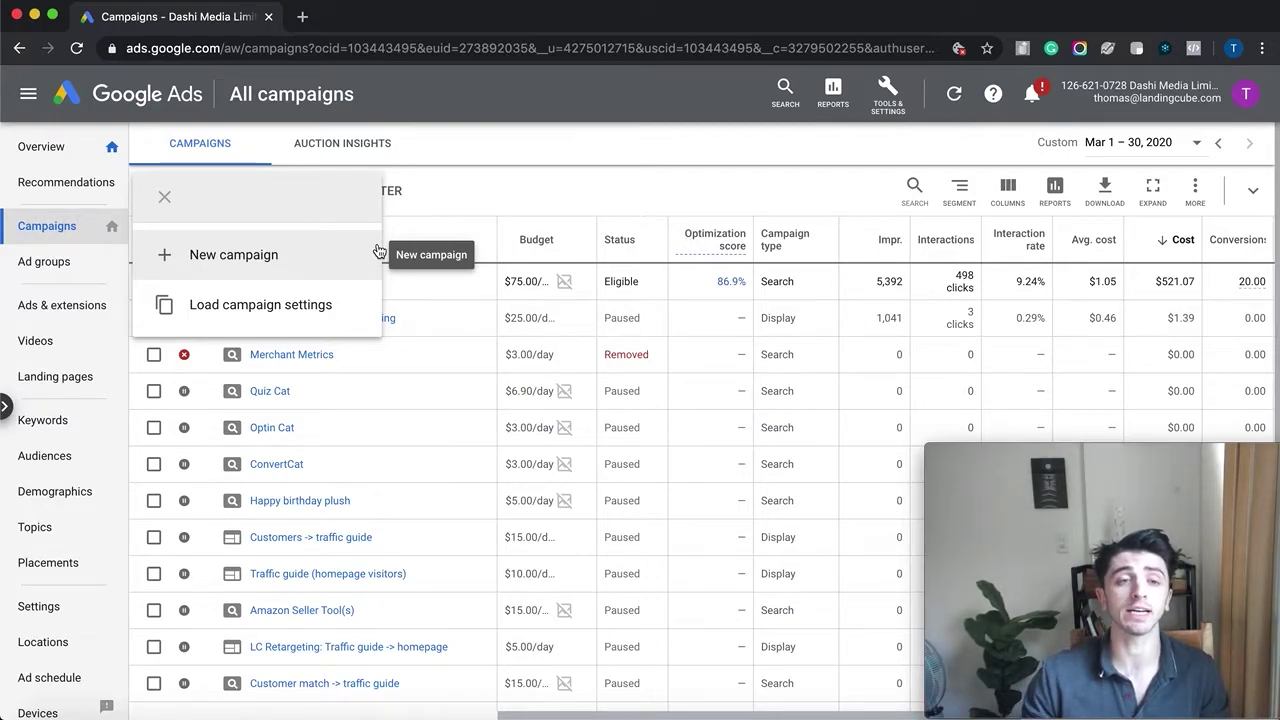
Start a new campaign and pick Leads as its goal
click(242, 255)
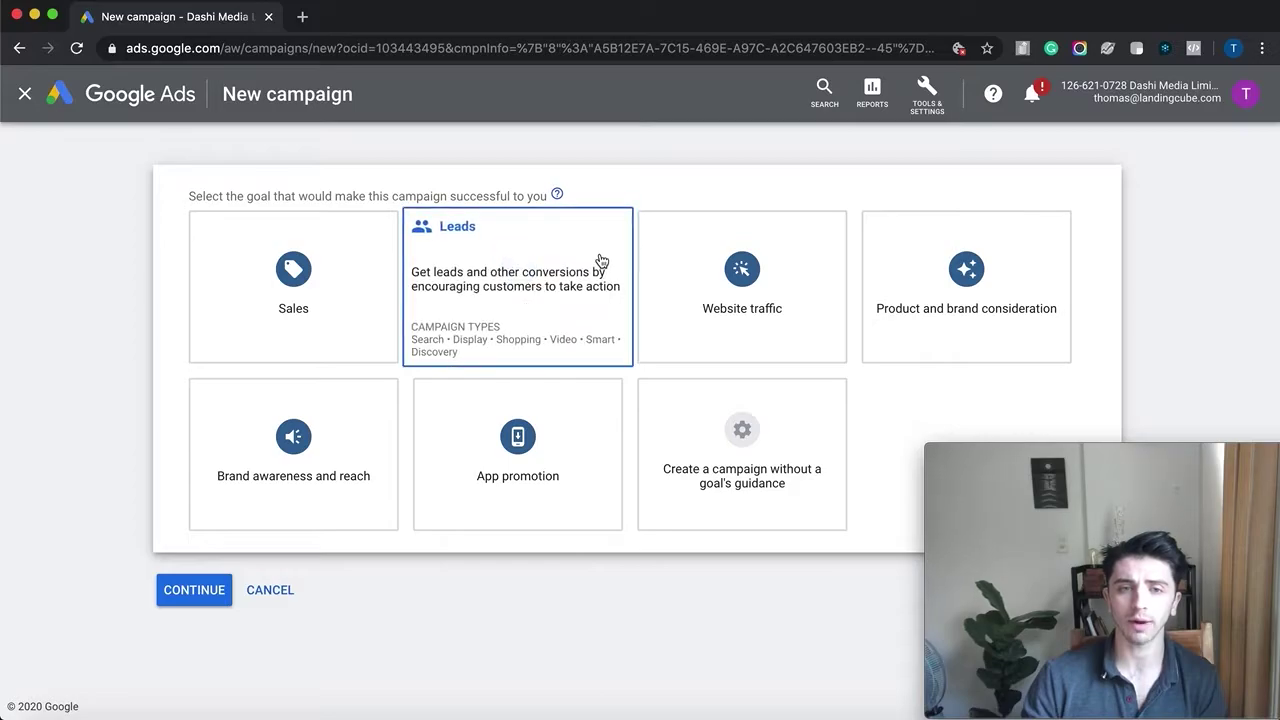
mouse_move(536, 275)
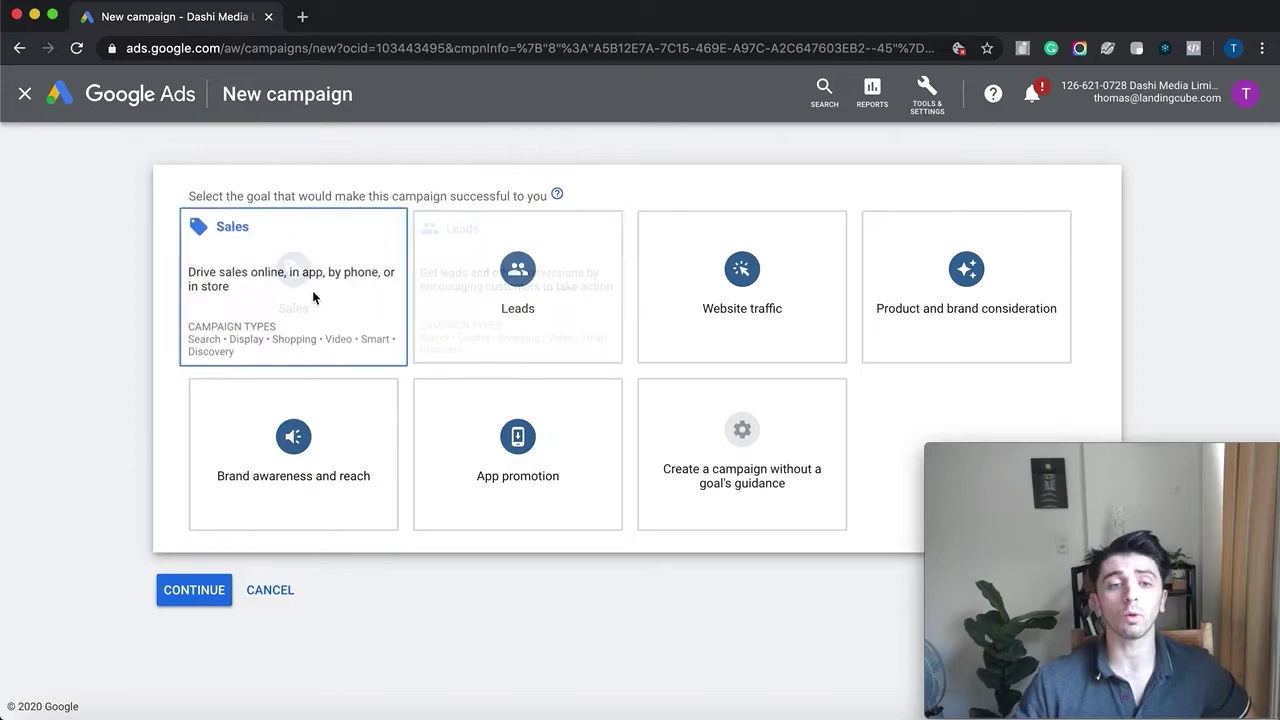
mouse_move(312, 290)
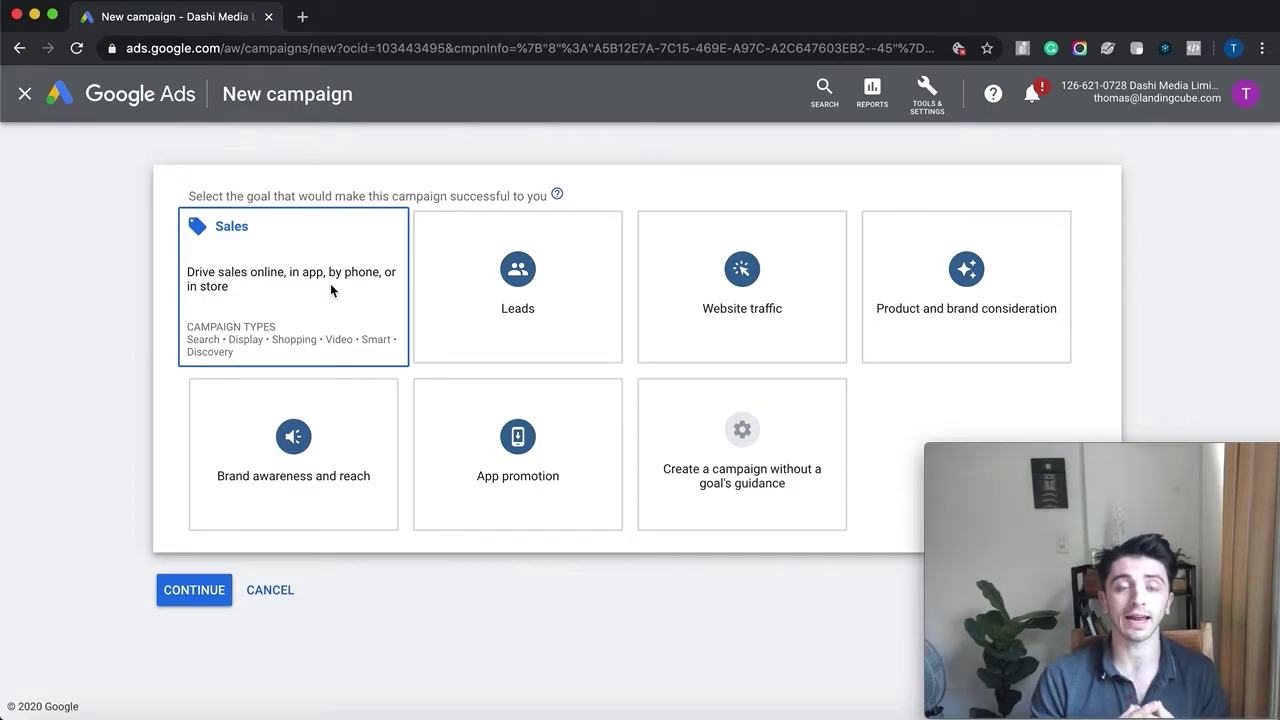
mouse_move(742, 280)
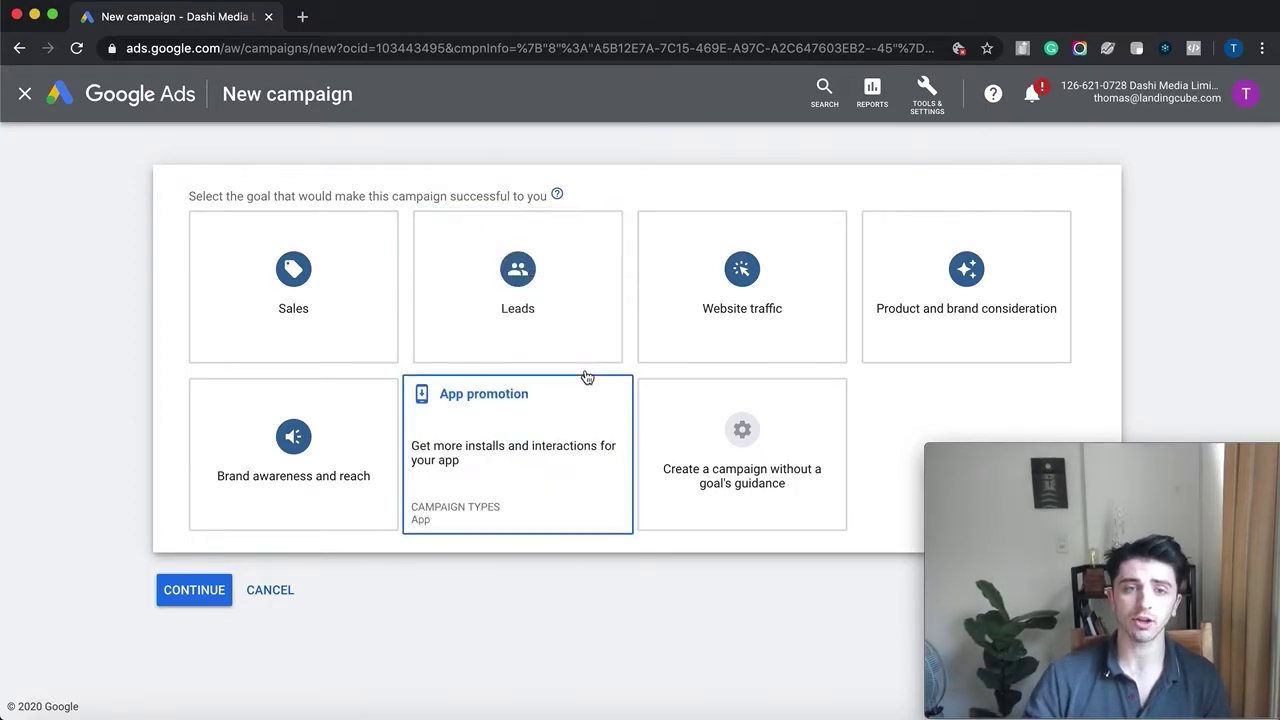
click(542, 307)
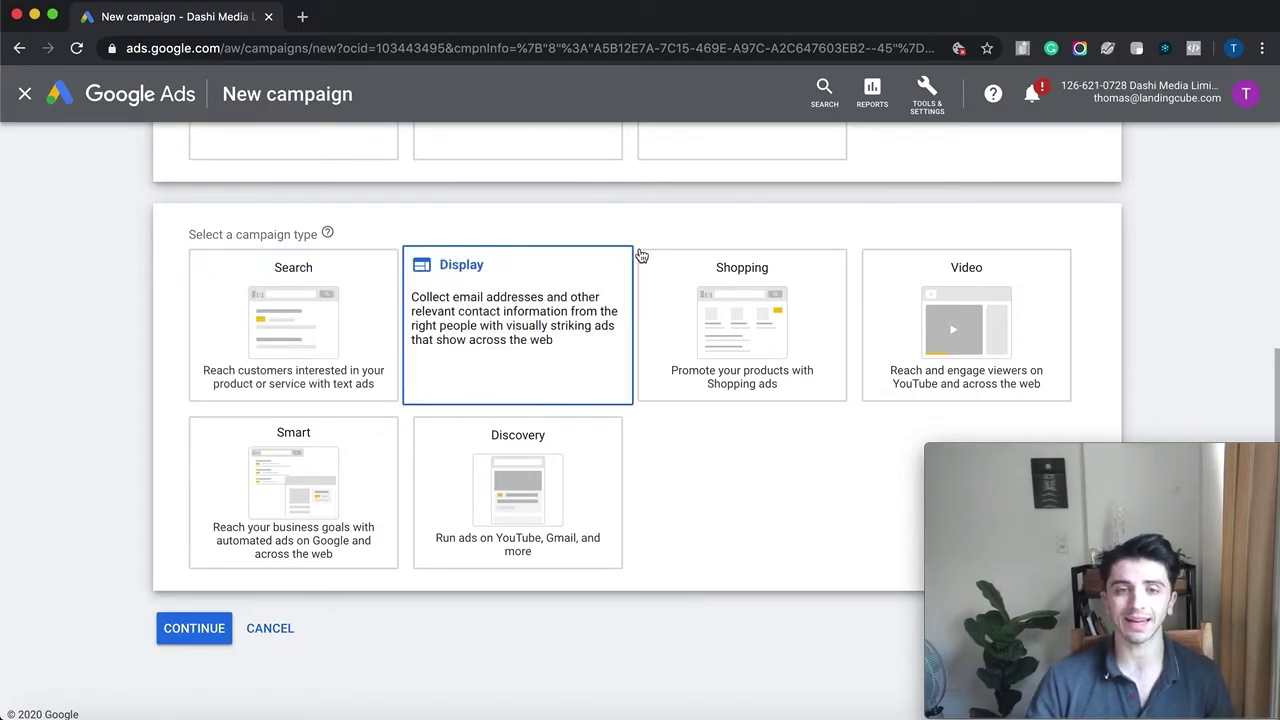
Choose the Search campaign type, reaching the goal through lead form submissions
click(309, 320)
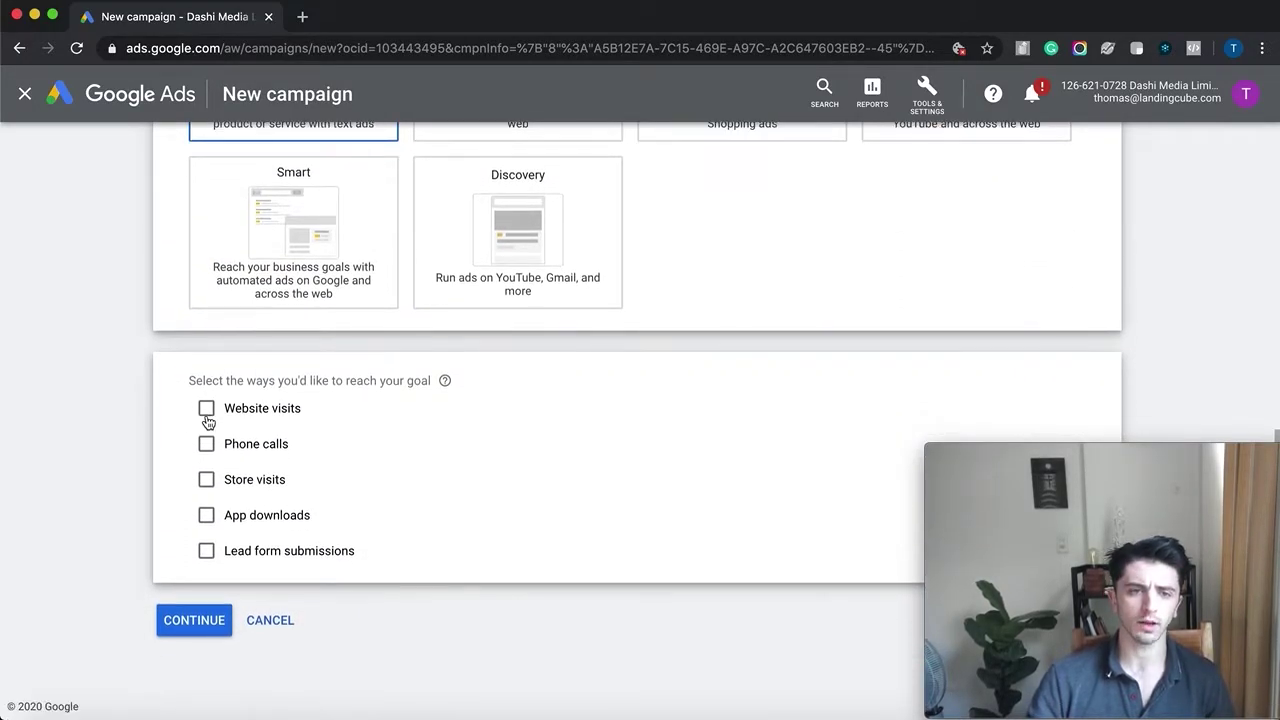
click(206, 551)
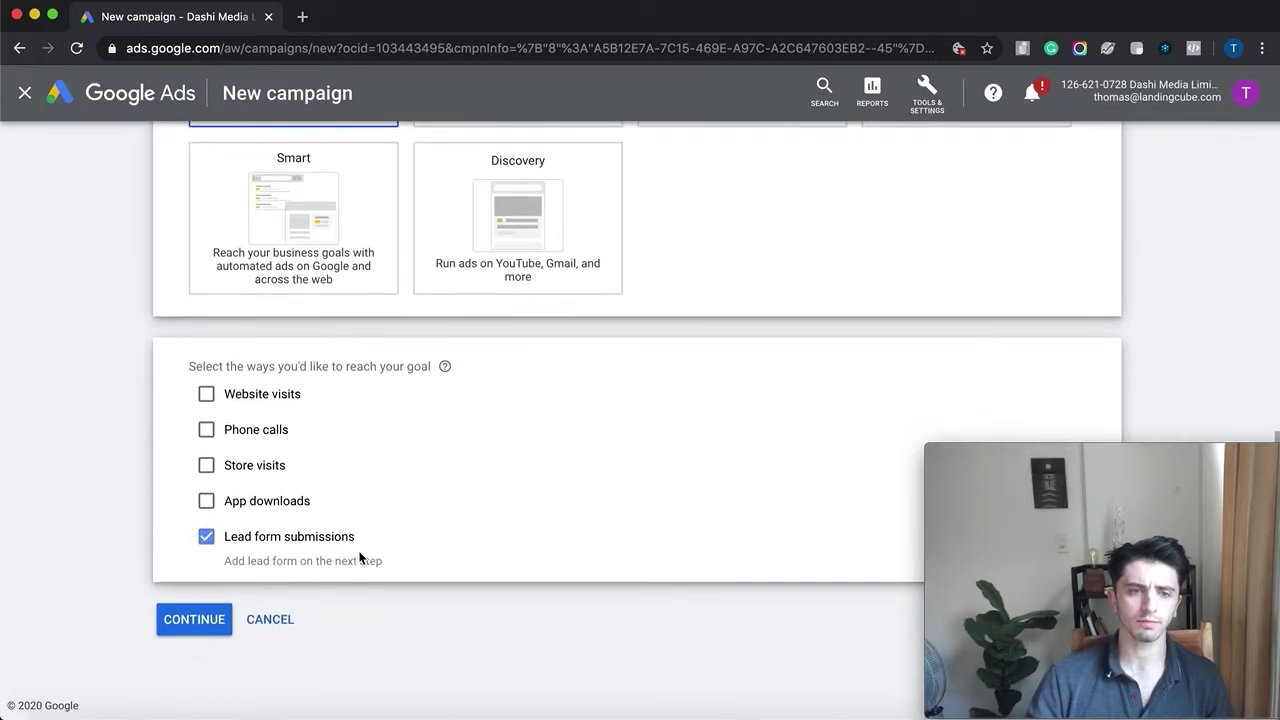
Replace the default campaign name with 'Amazon product test'
click(209, 634)
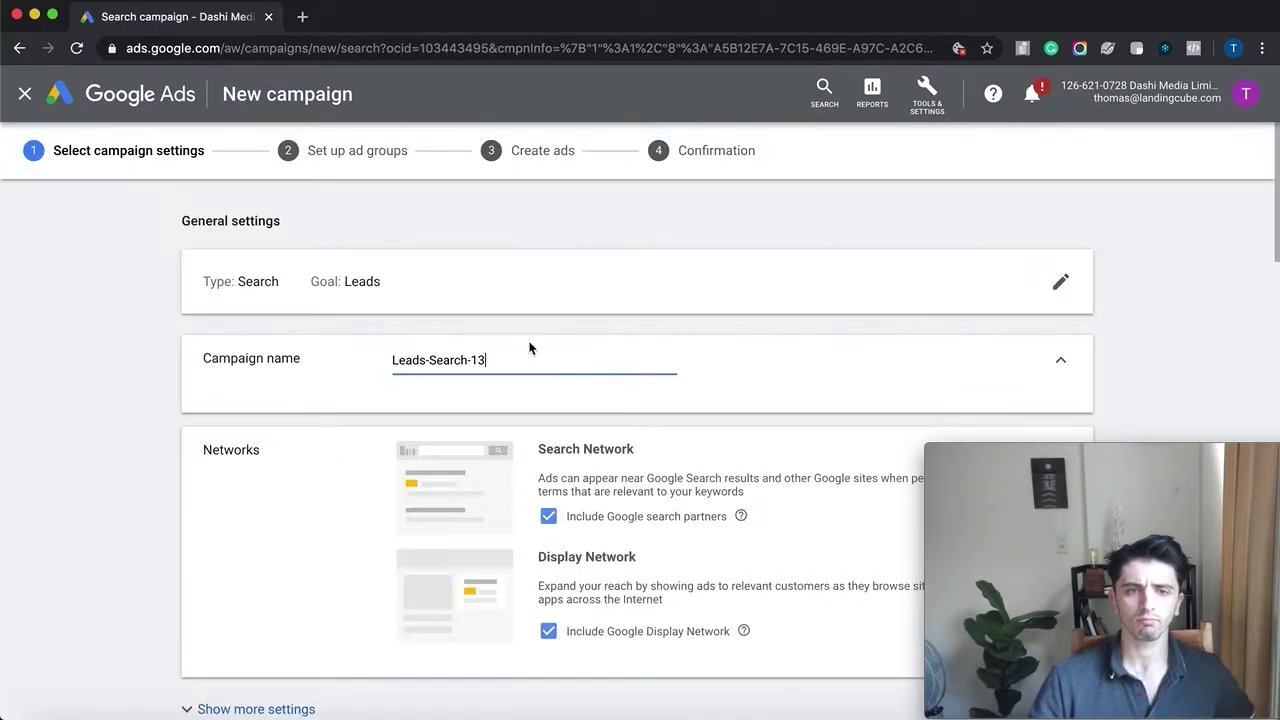
drag(509, 360, 348, 360)
text(A)
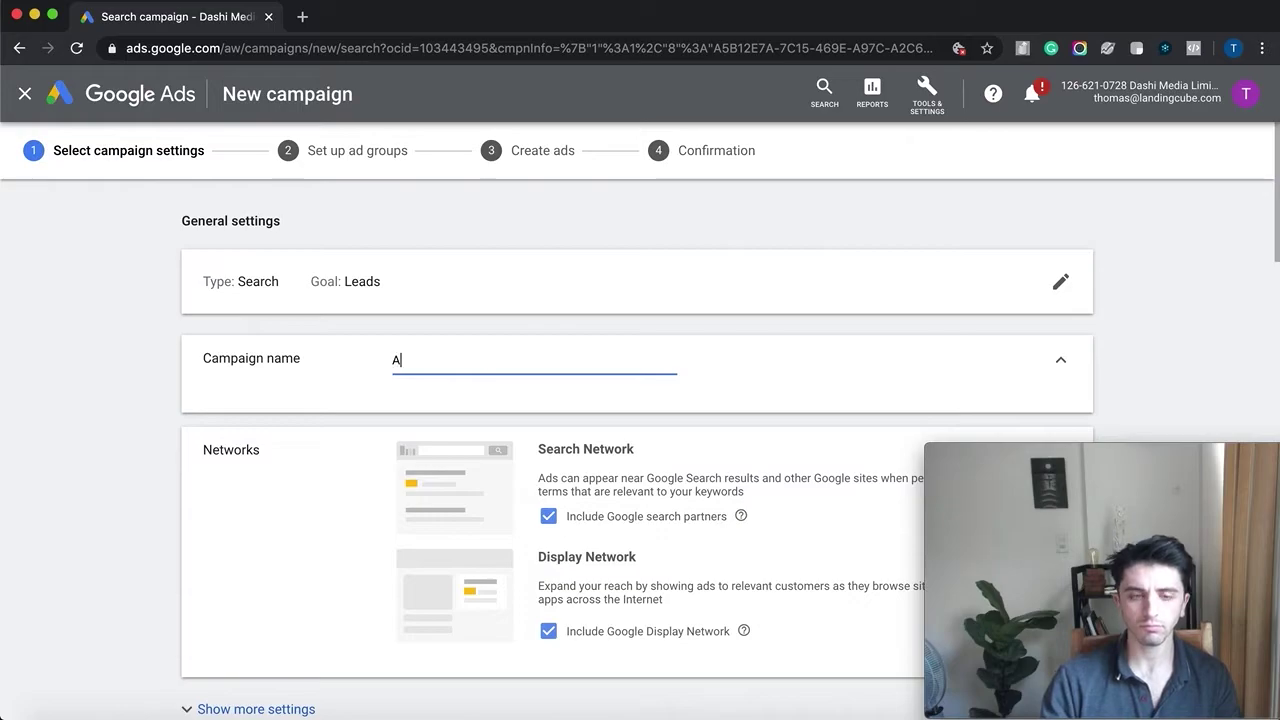
text(mazon product )
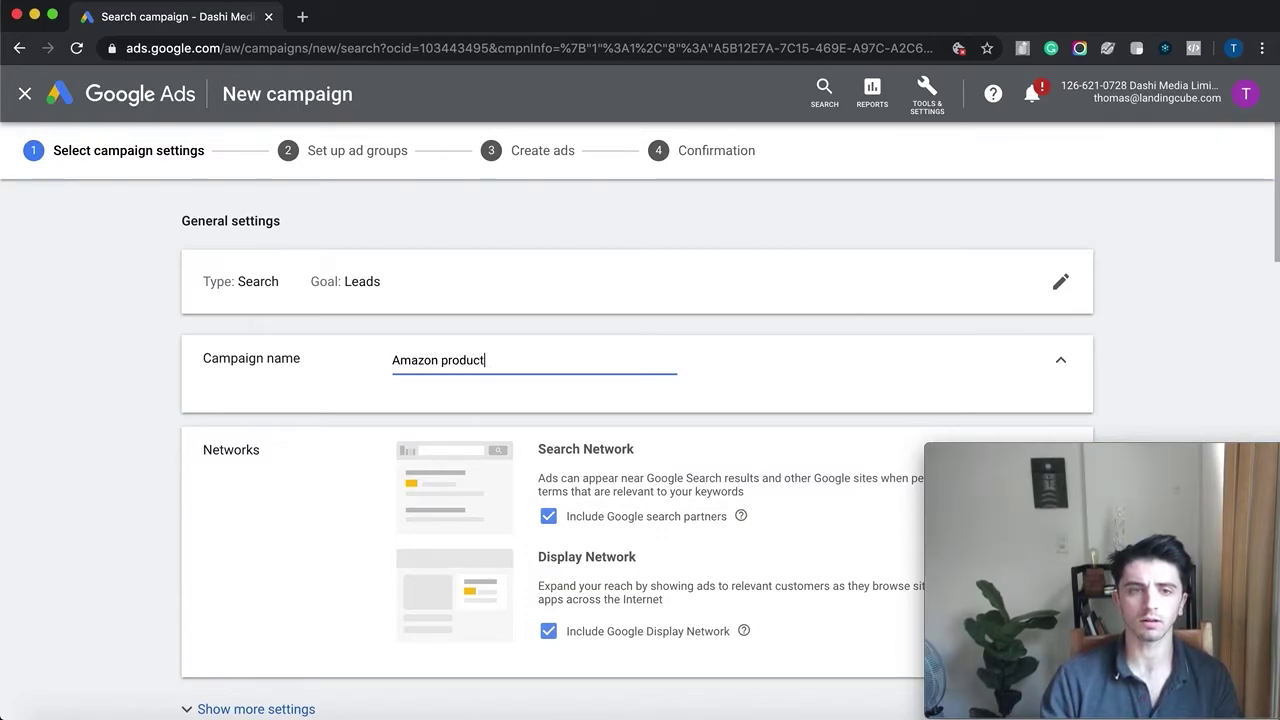
text(test)
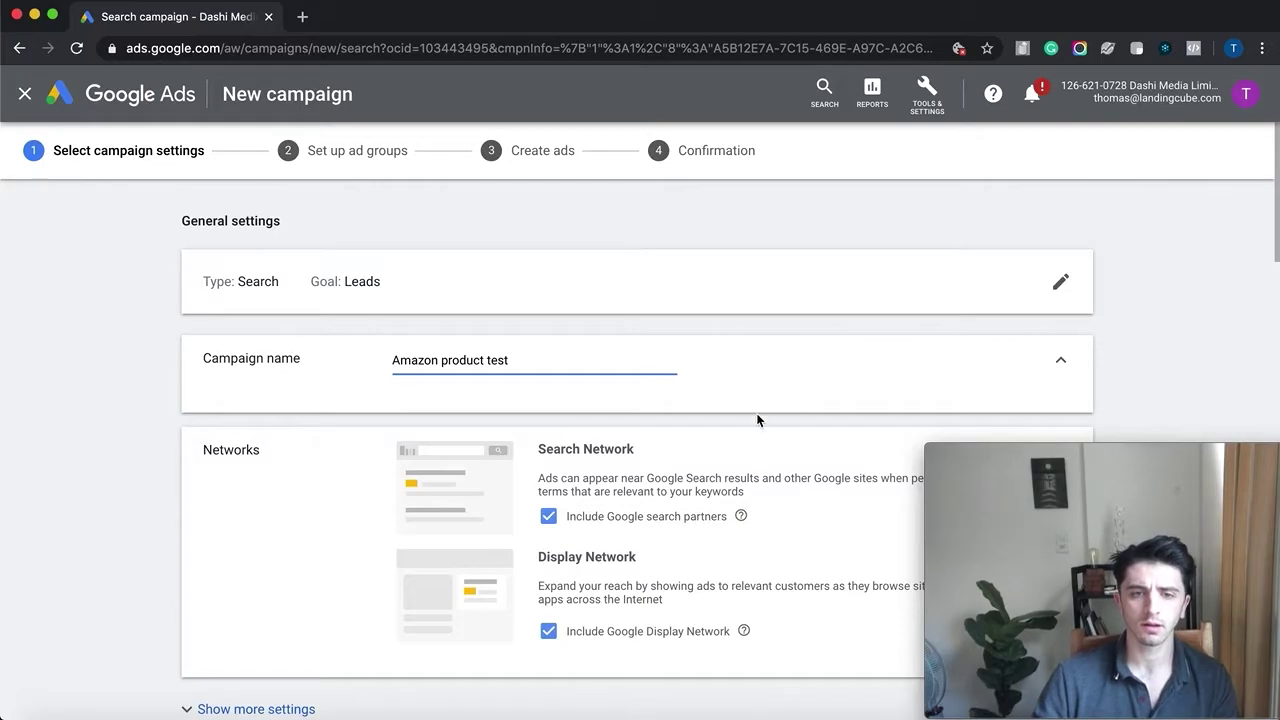
Exclude the Google Display Network from the campaign
scroll(757, 420, down, 3)
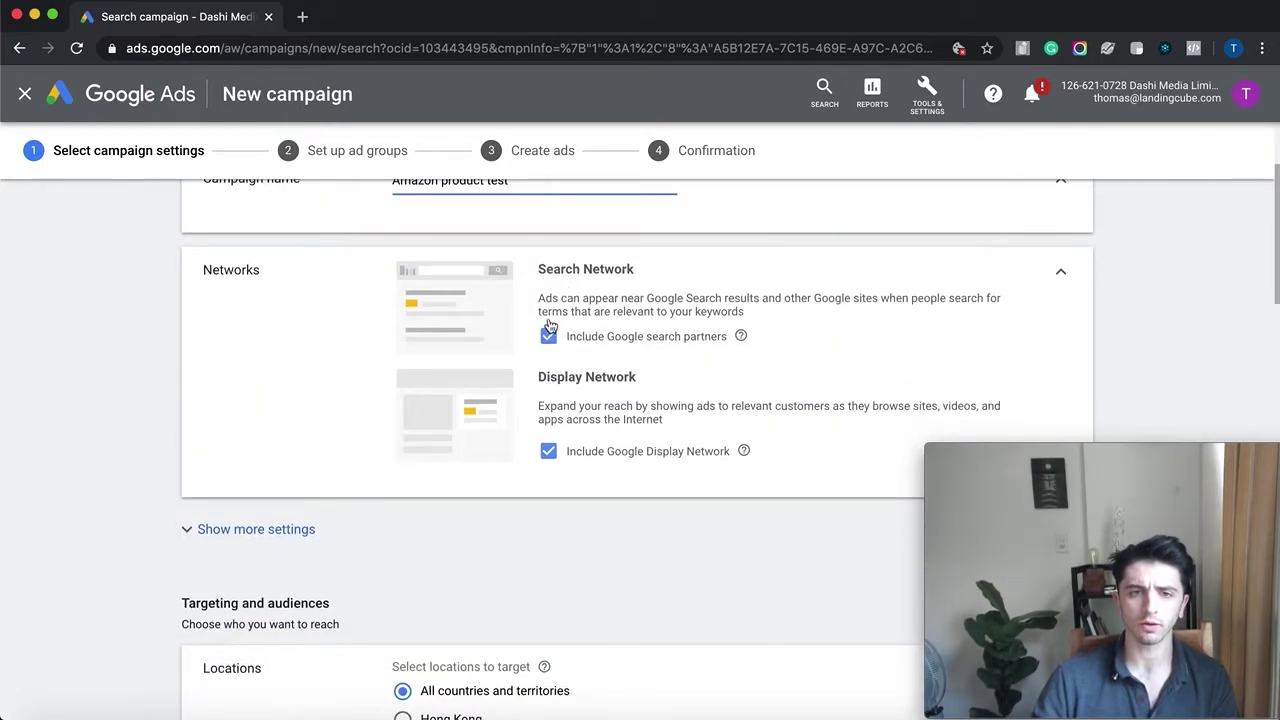
click(549, 451)
scroll(698, 378, down, 1)
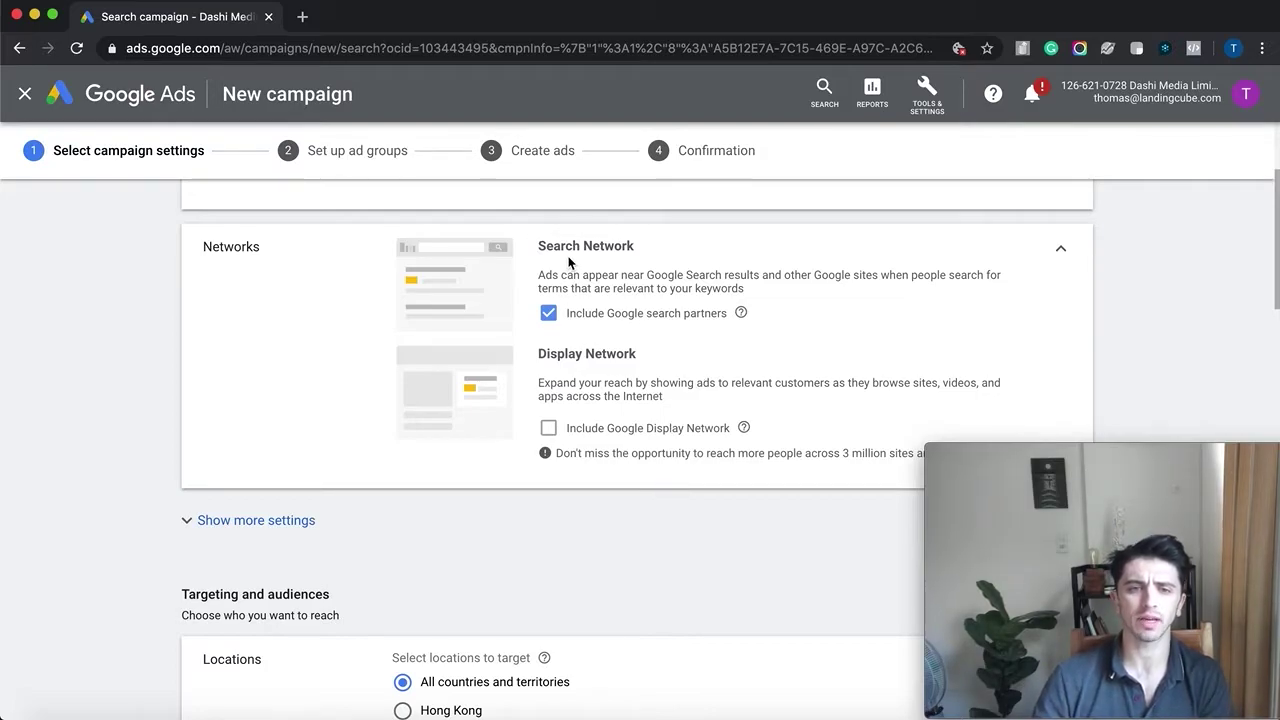
scroll(586, 472, down, 4)
Target the United States as the campaign location, found by searching 'united'
click(401, 362)
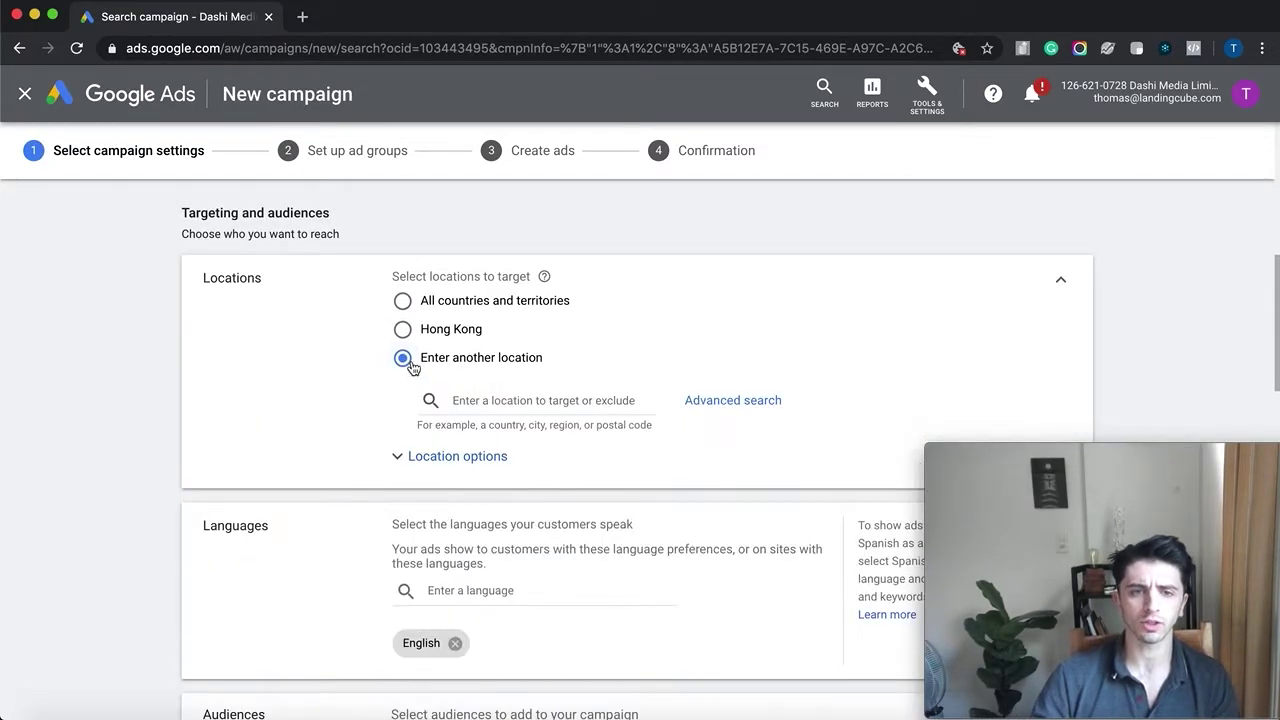
text(united)
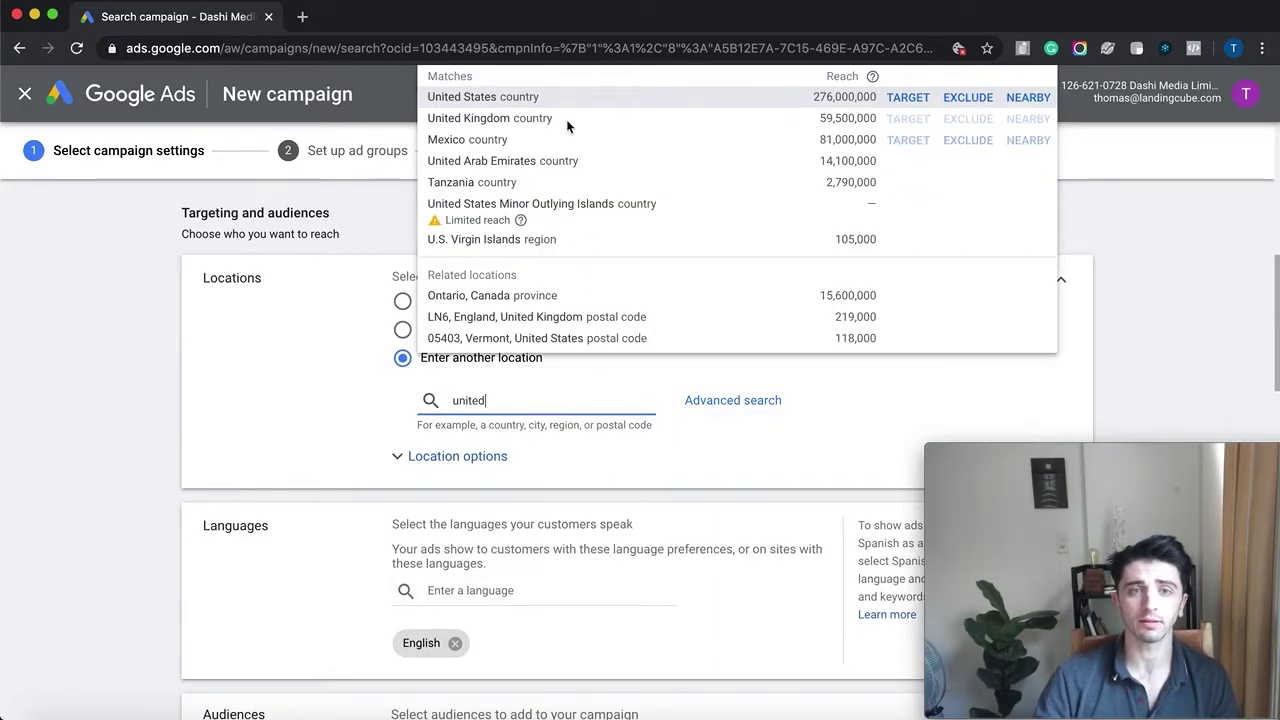
click(548, 98)
scroll(345, 420, down, 3)
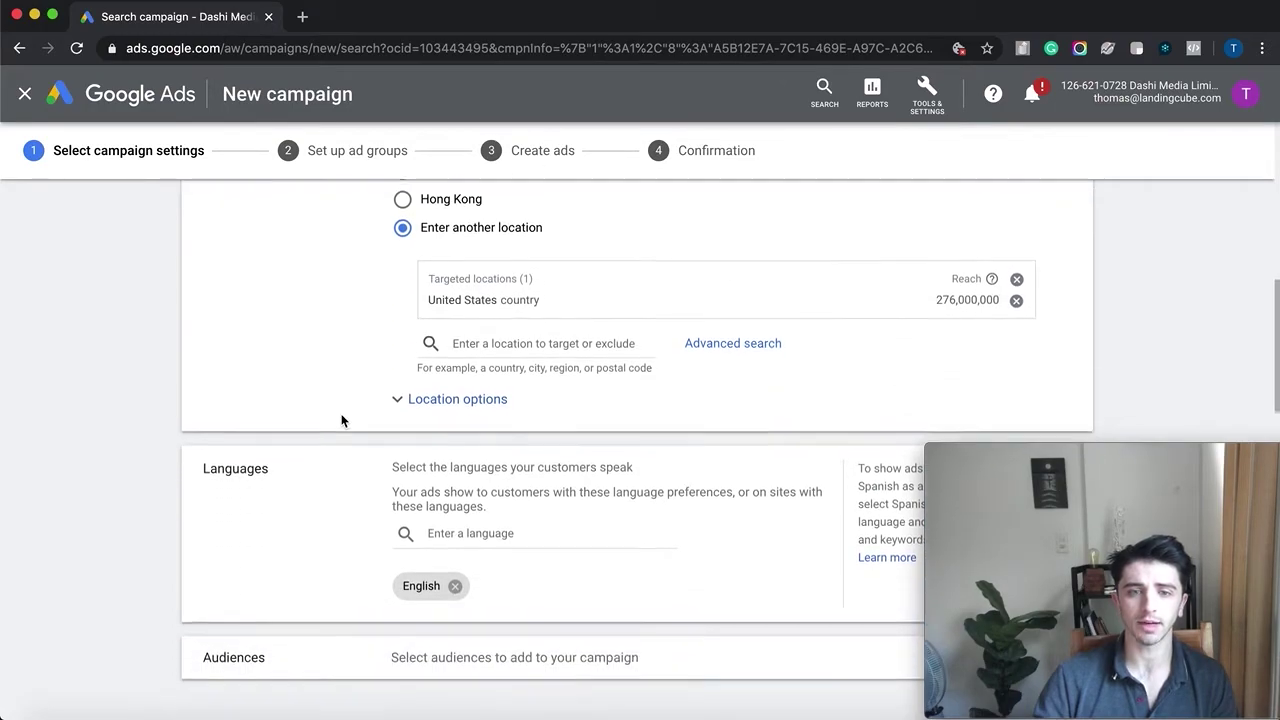
scroll(400, 440, down, 2)
Review Languages and Audiences without adding any, then select the Budget field
click(425, 464)
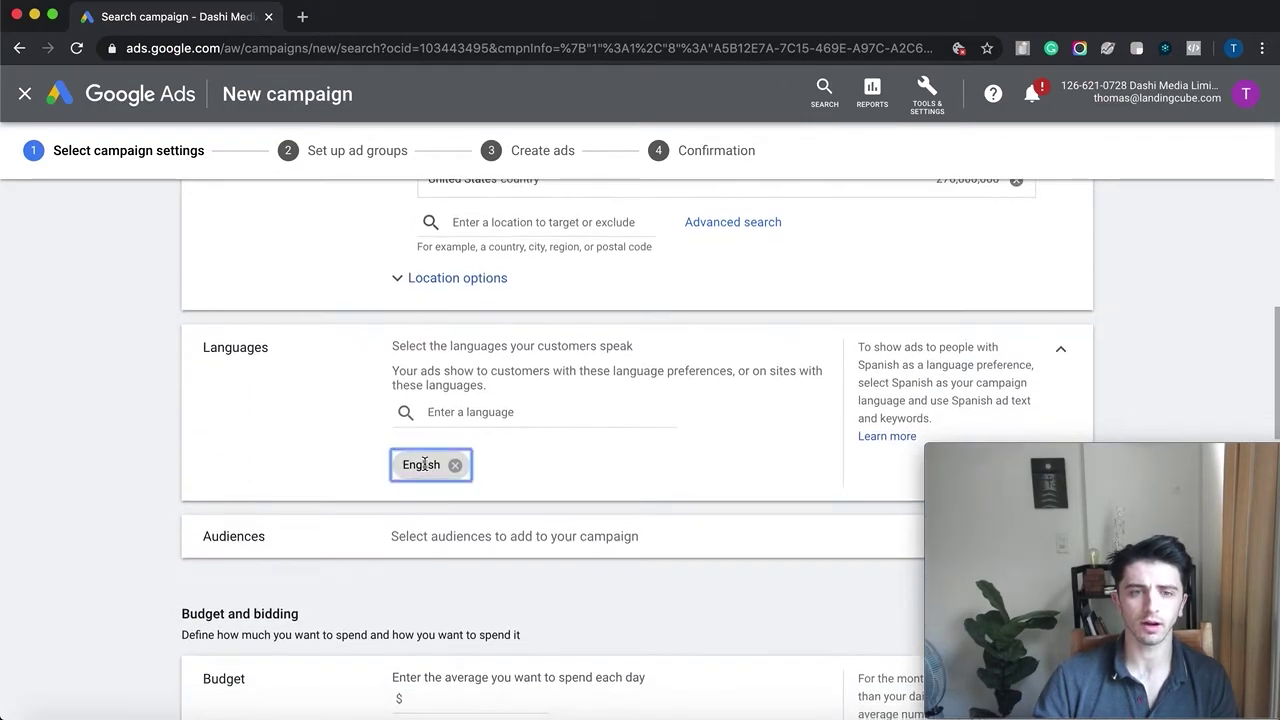
click(480, 411)
click(72, 385)
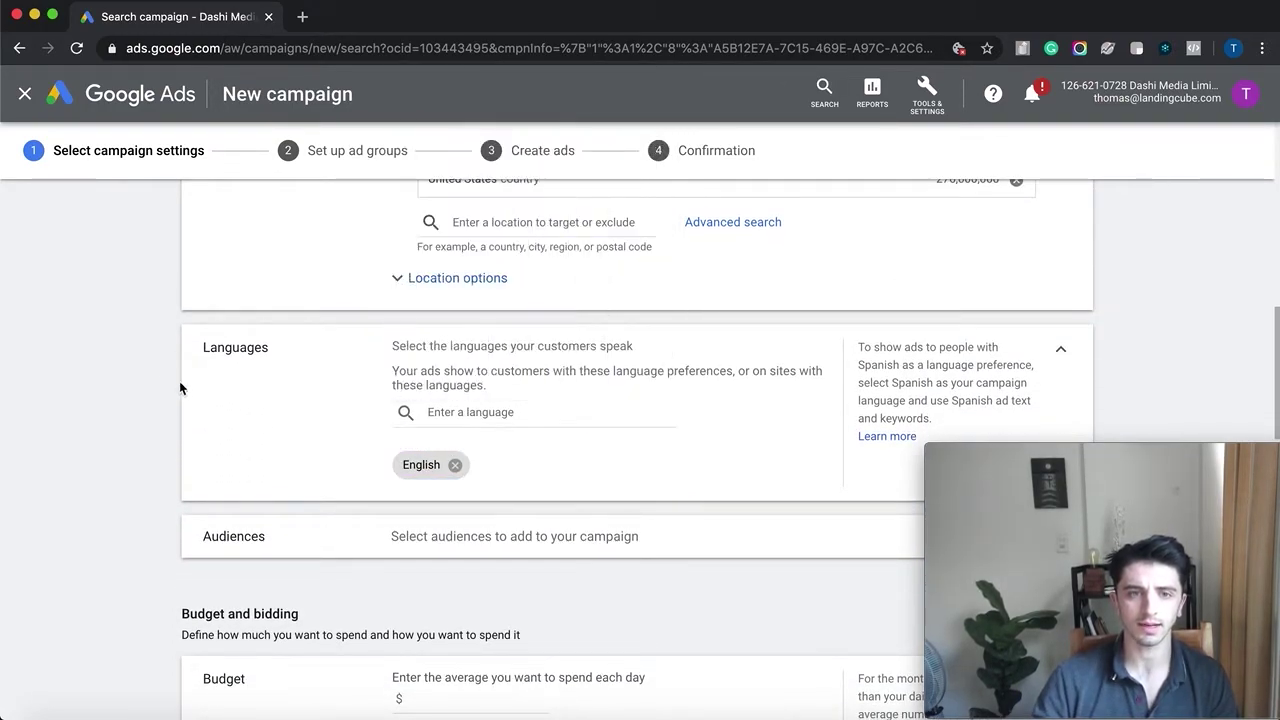
scroll(181, 383, up, 2)
scroll(183, 385, down, 4)
scroll(308, 419, down, 1)
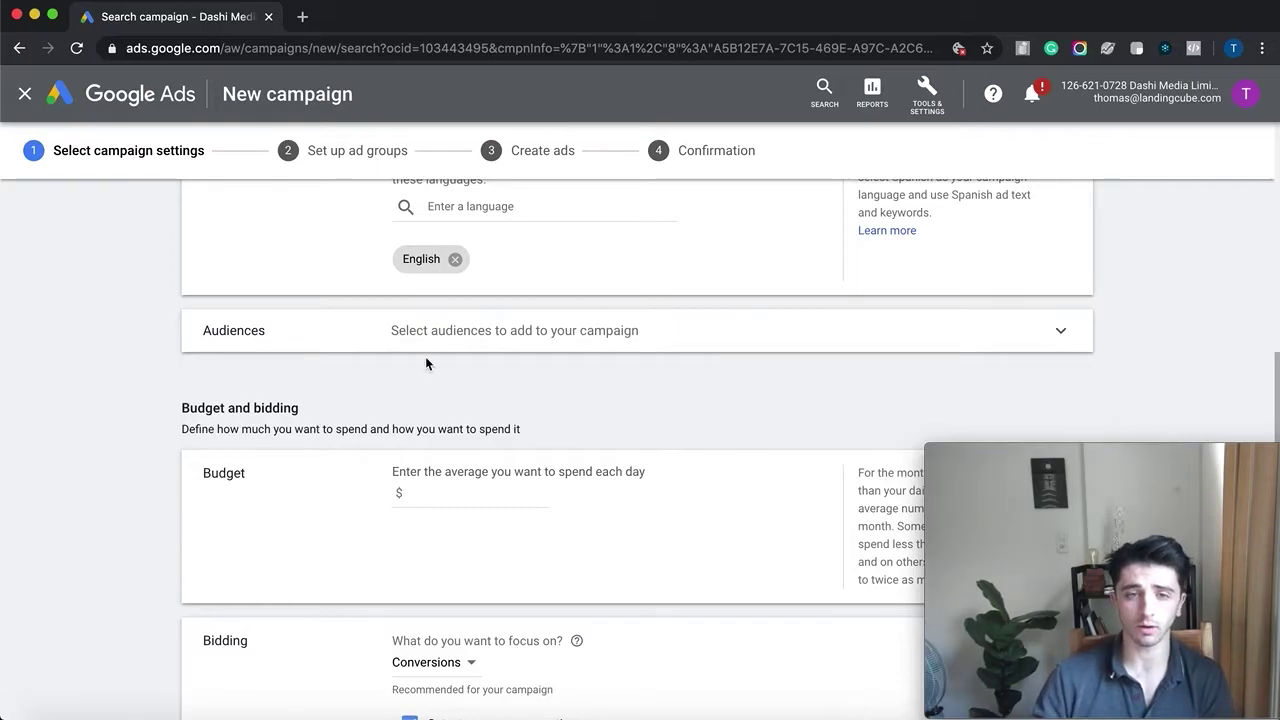
click(591, 330)
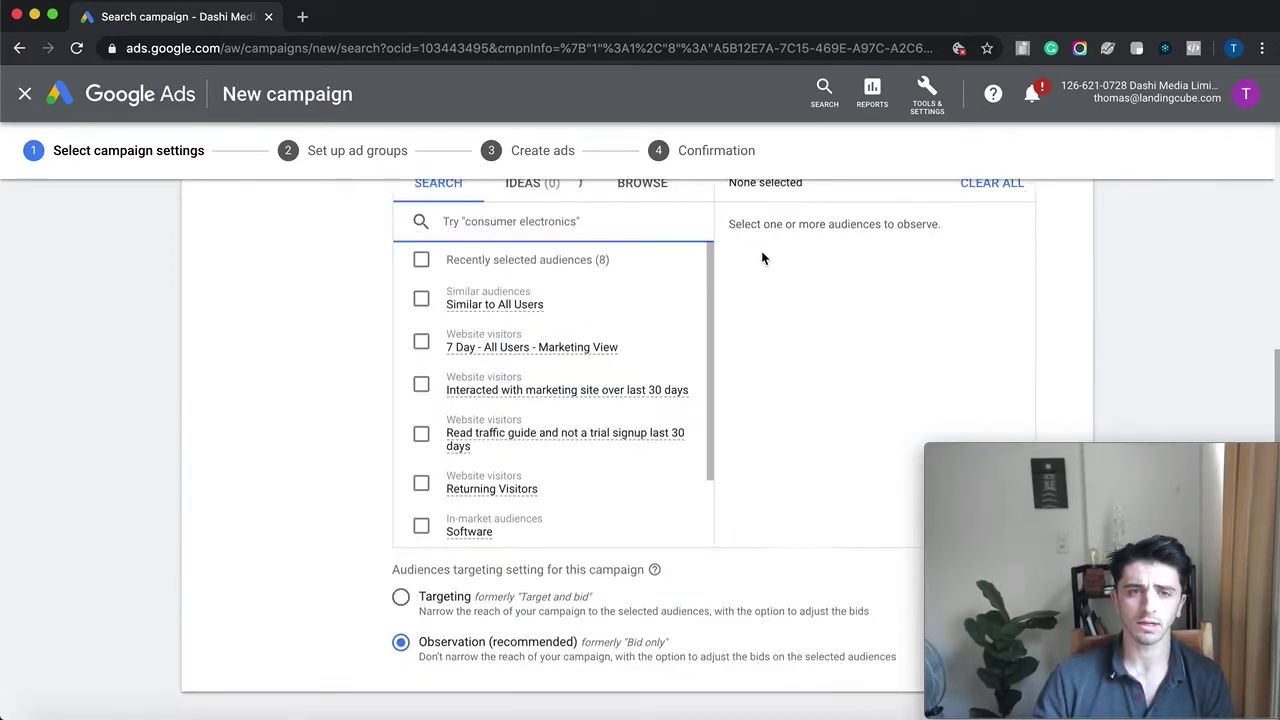
click(1058, 263)
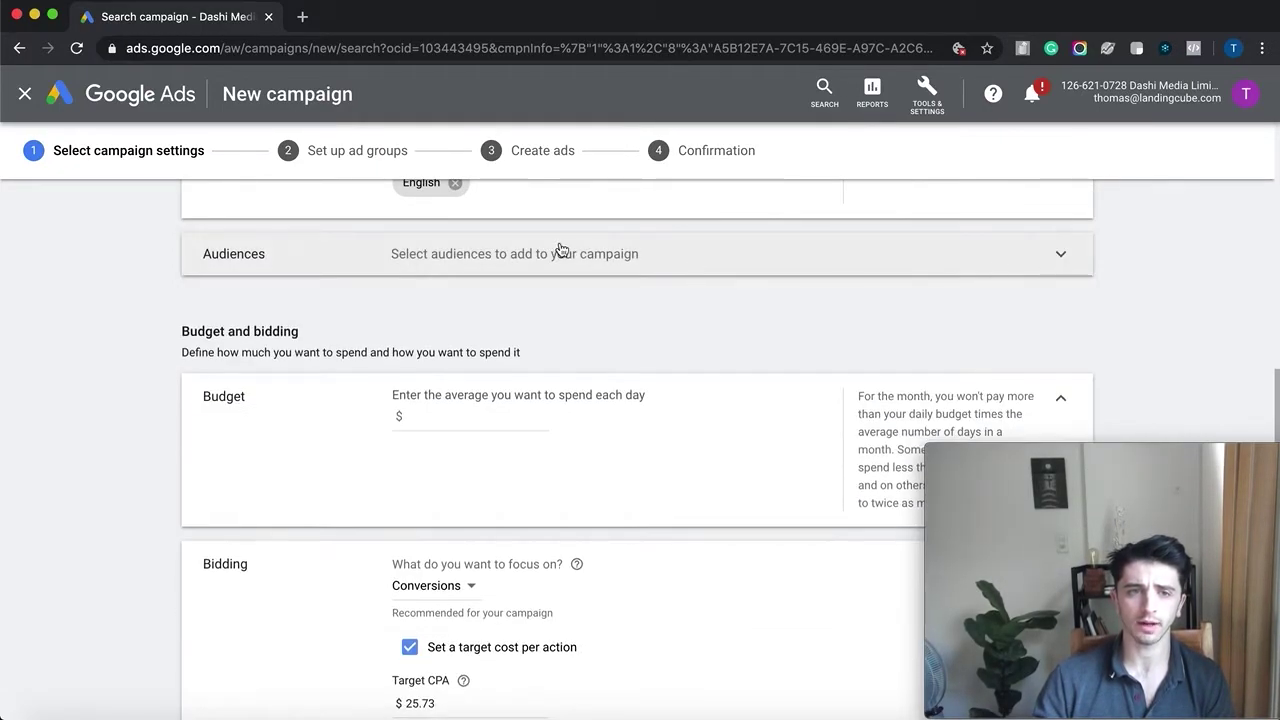
scroll(415, 290, down, 1)
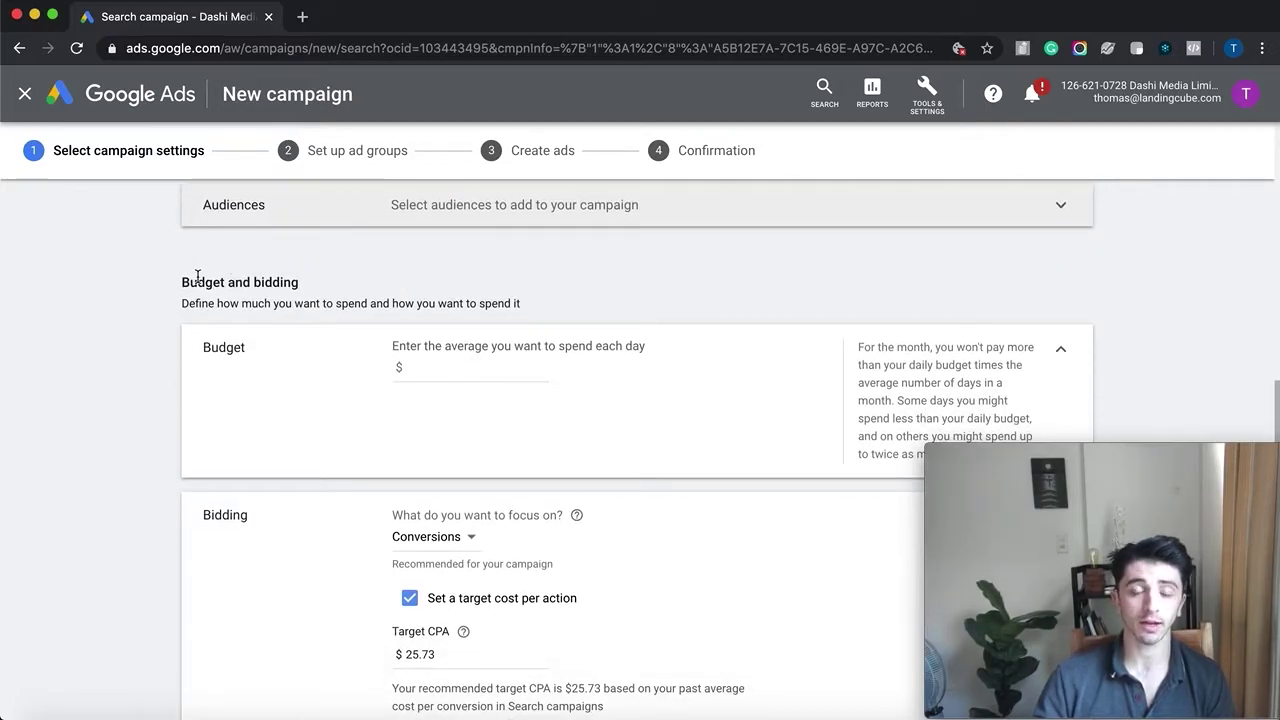
scroll(270, 306, down, 2)
click(430, 281)
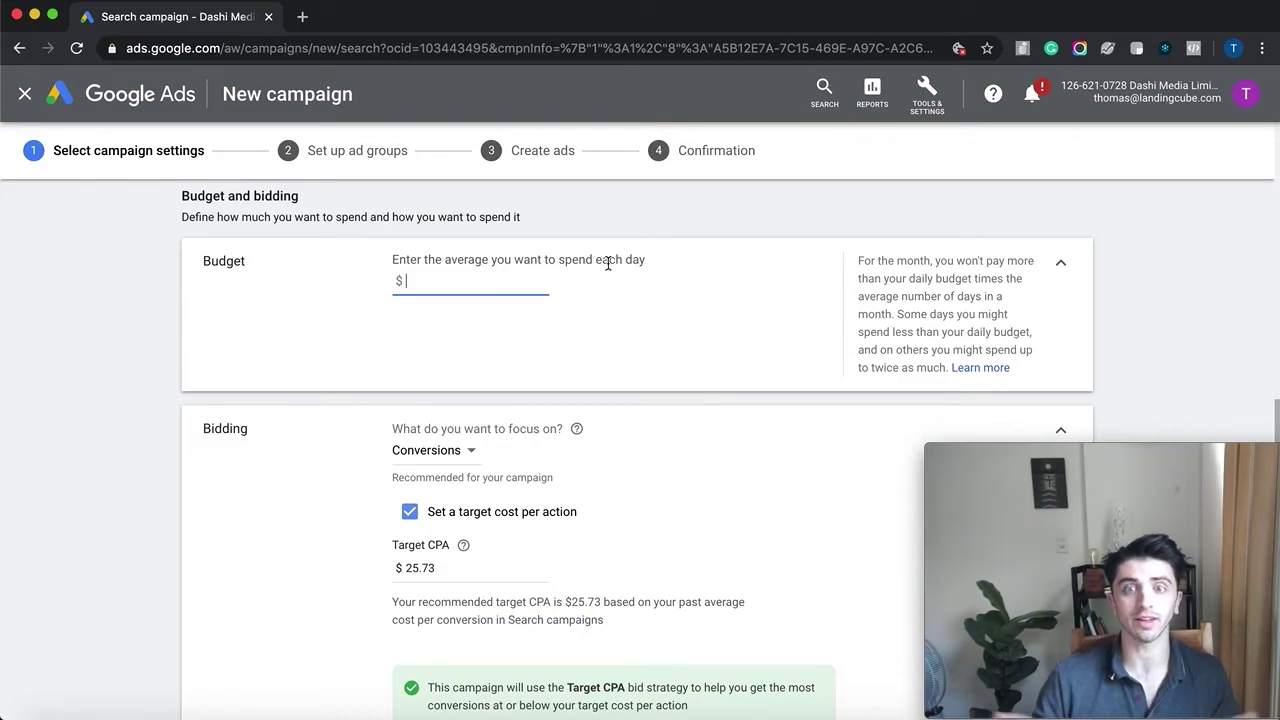
Enter a $20 daily budget and keep Conversions as the bidding focus
text(20)
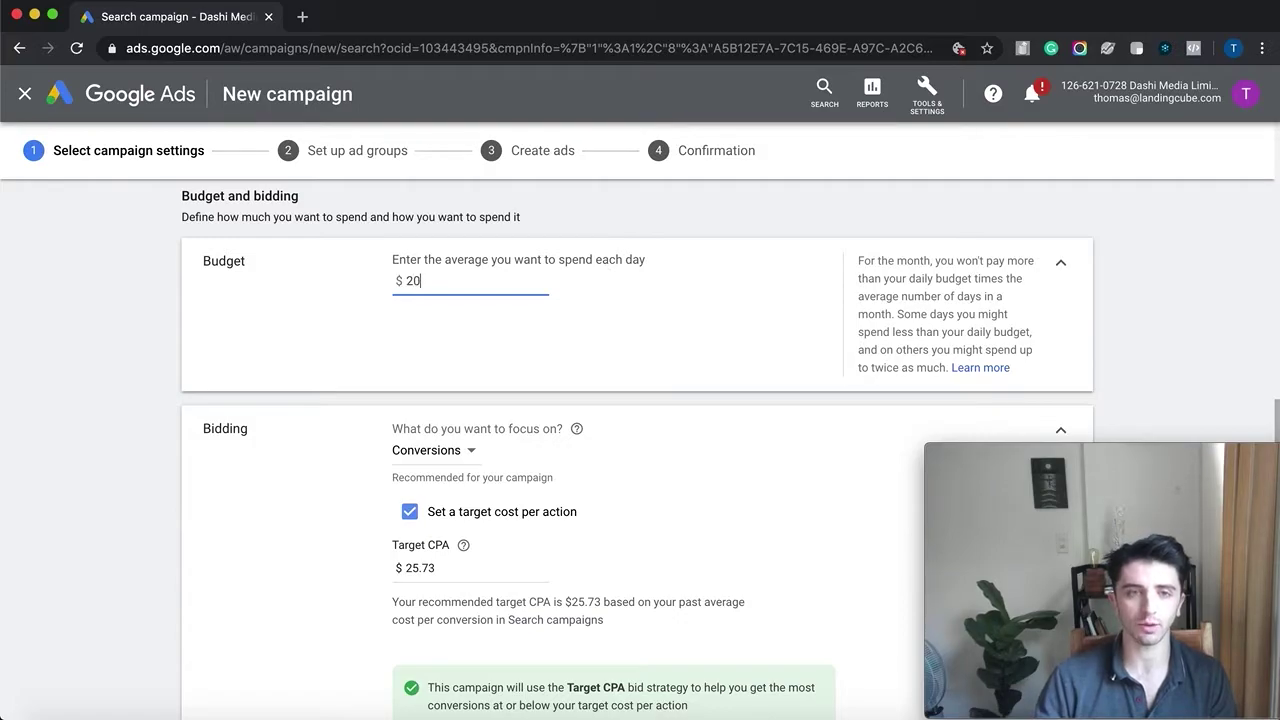
scroll(249, 335, down, 2)
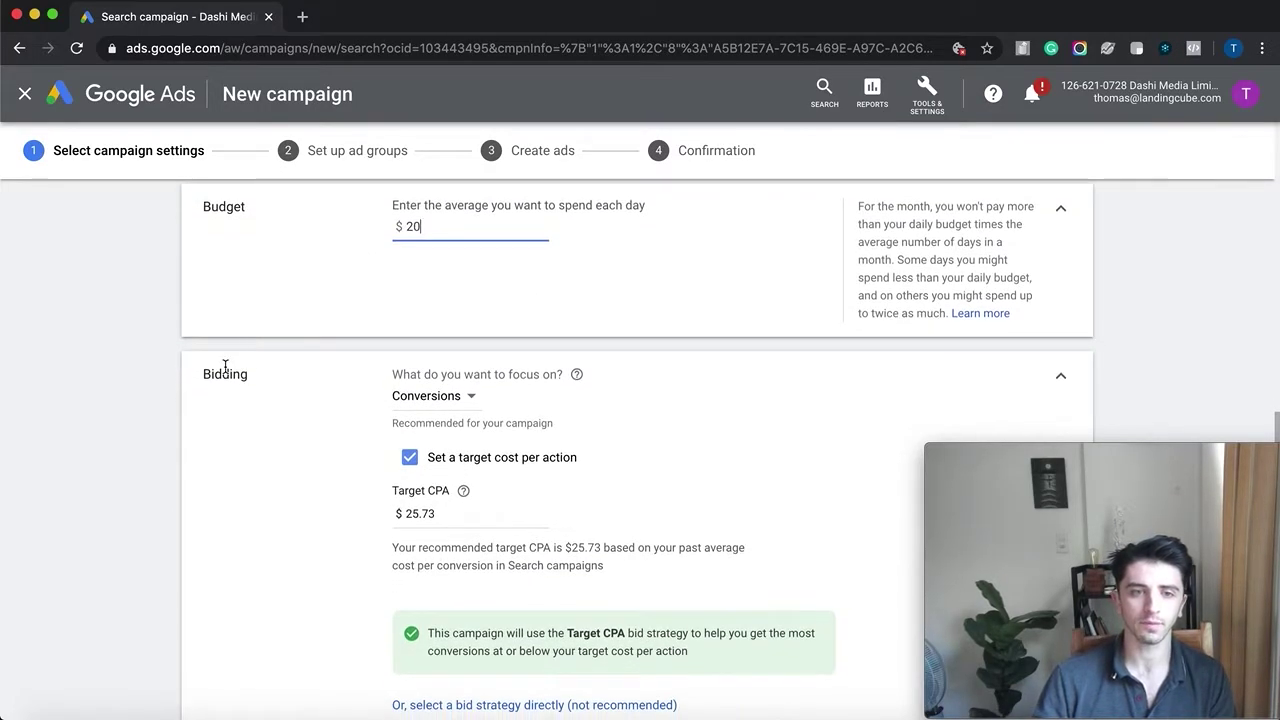
scroll(250, 350, down, 1)
click(468, 396)
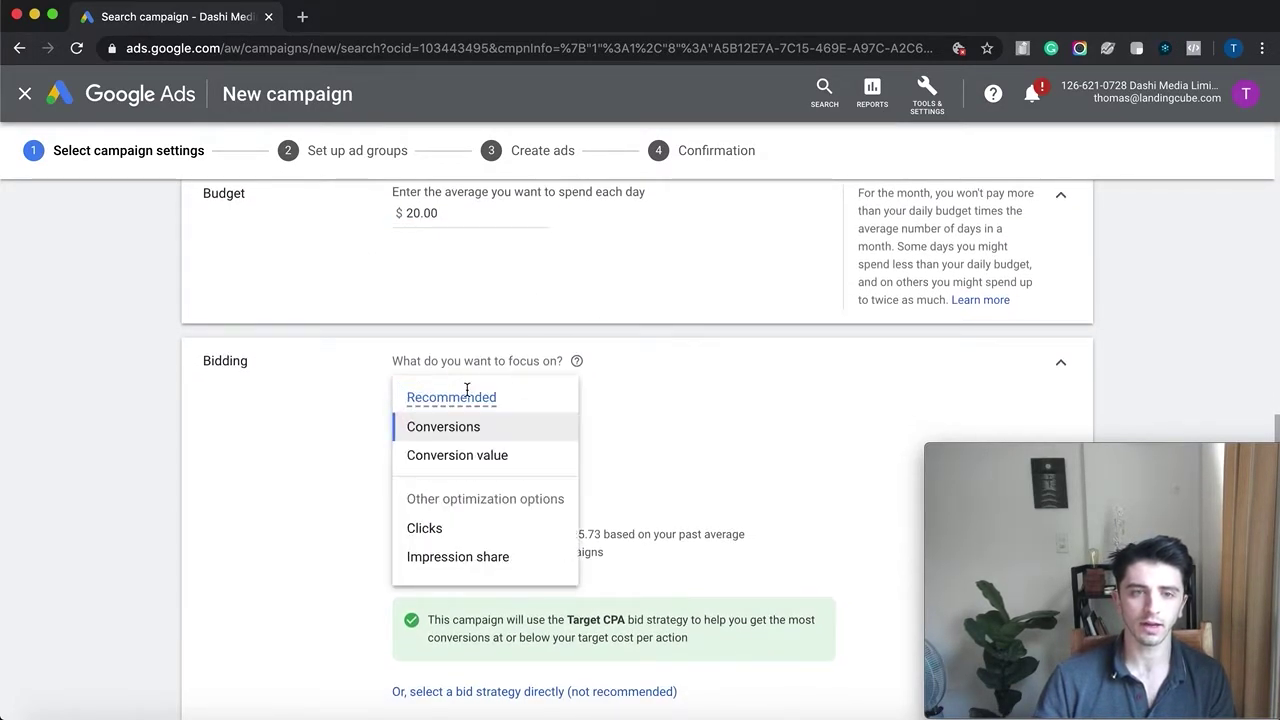
click(503, 428)
scroll(229, 370, down, 2)
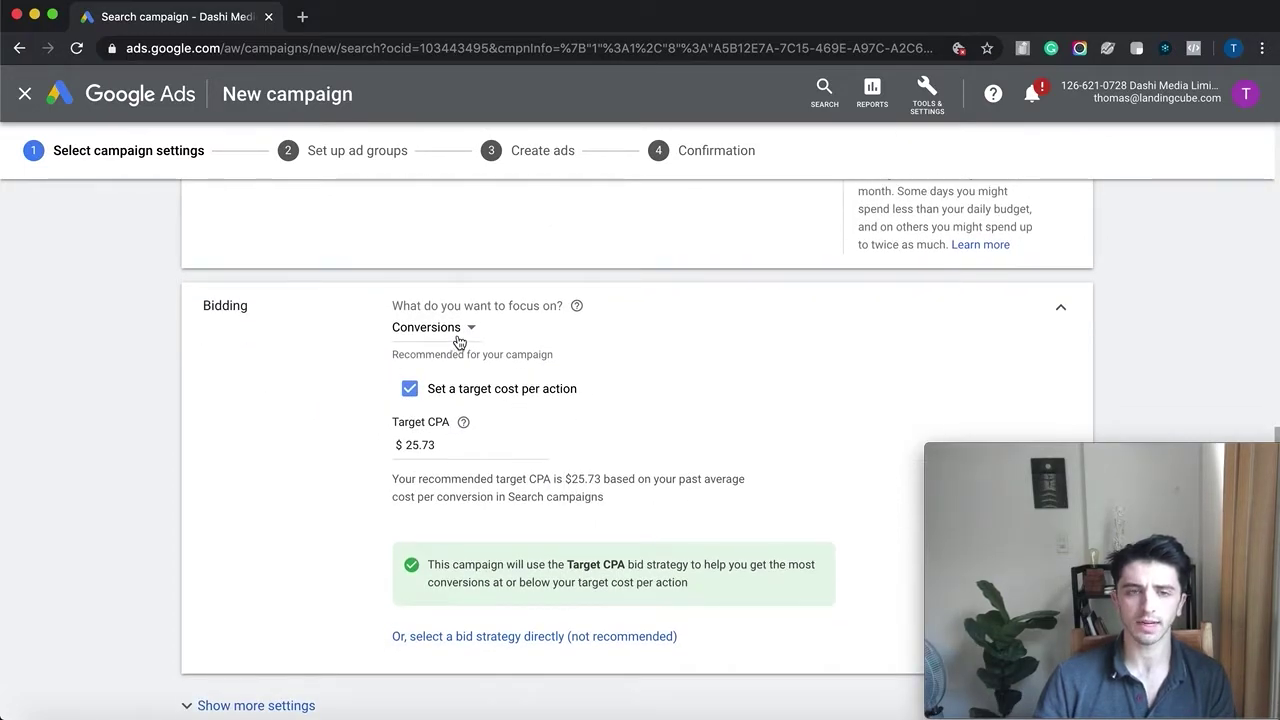
mouse_move(463, 423)
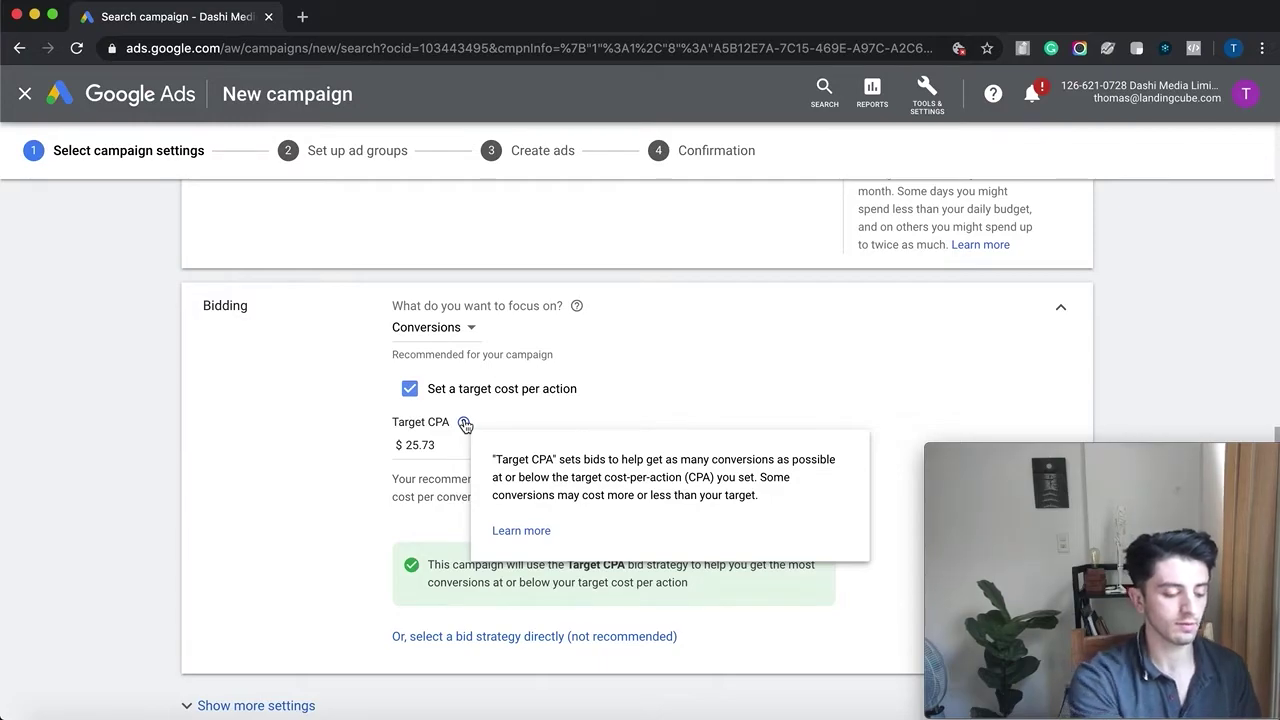
Change the target CPA to 3.50, then turn off 'Set a target cost per action'
click(440, 445)
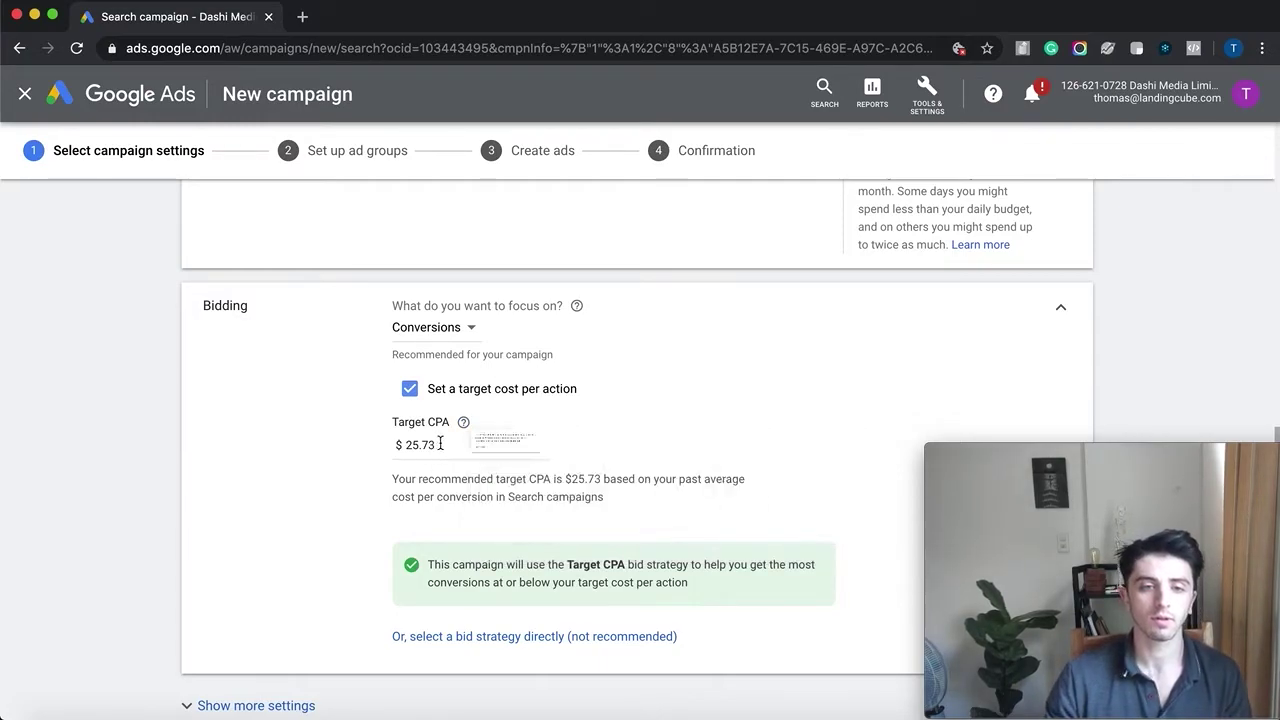
drag(440, 445, 397, 447)
text(3.50)
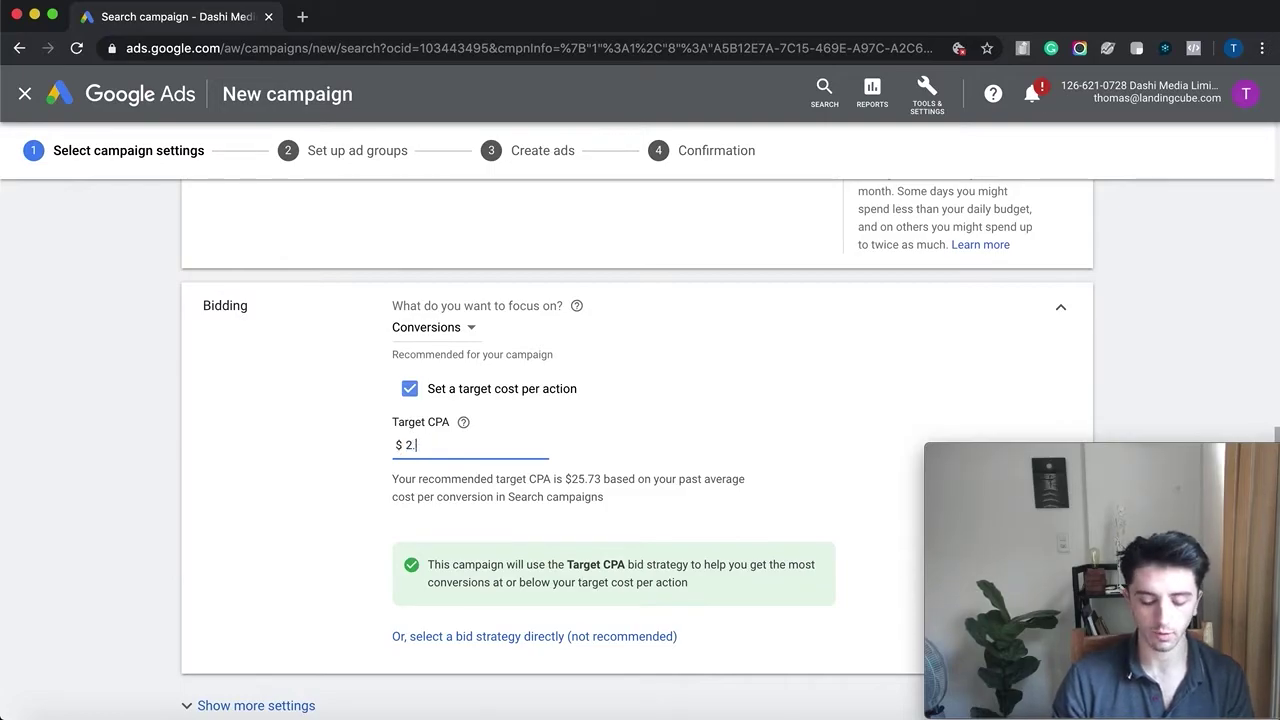
click(410, 388)
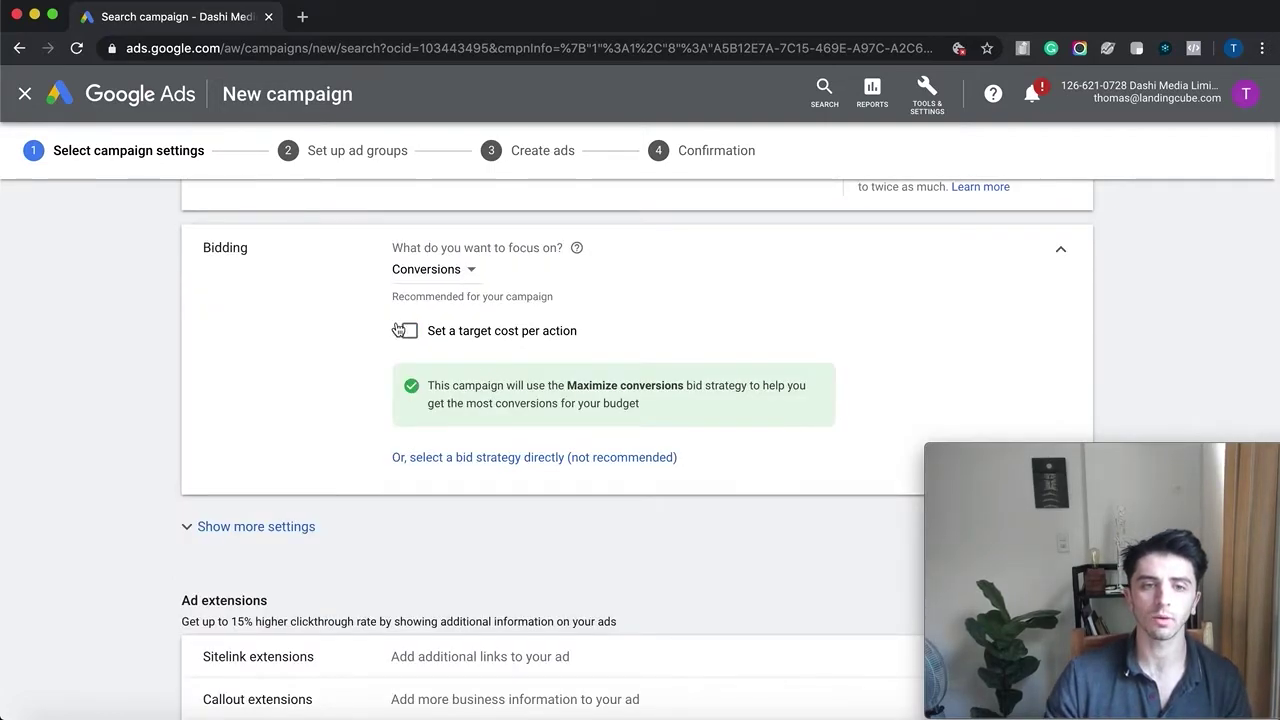
Pick the bid strategy directly, trying Manual CPC before settling on Target CPA
click(521, 459)
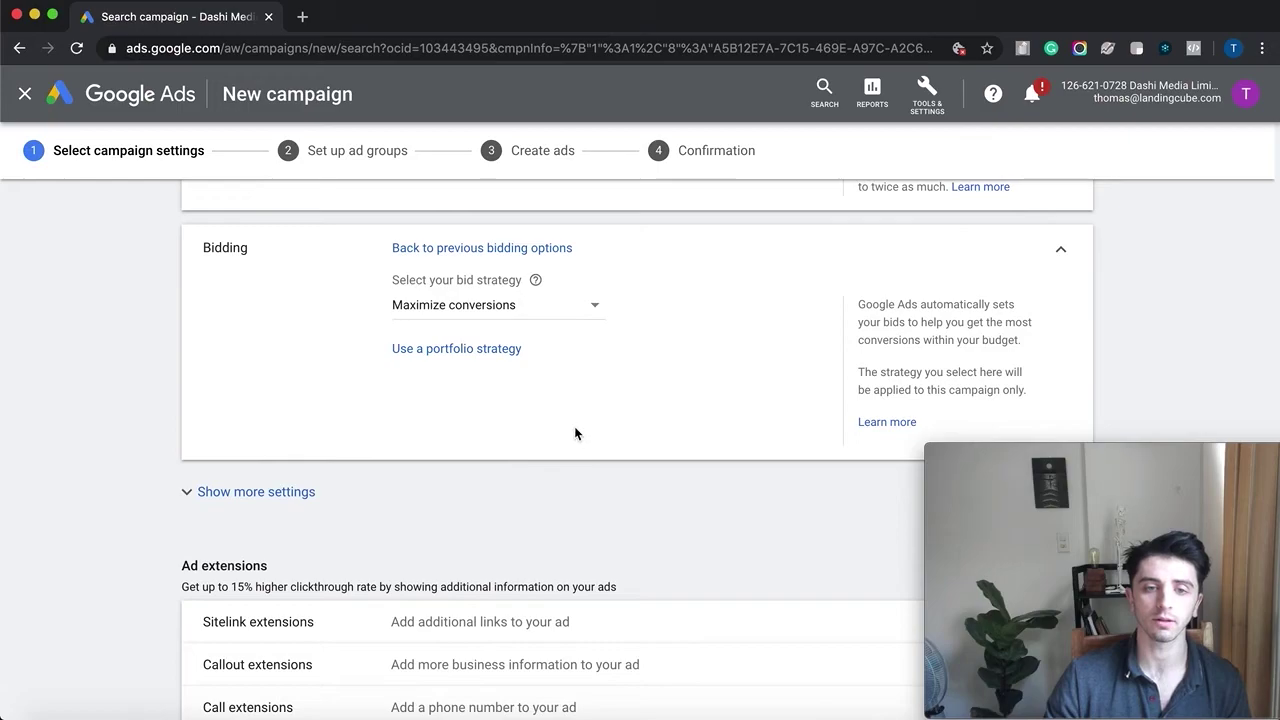
click(560, 310)
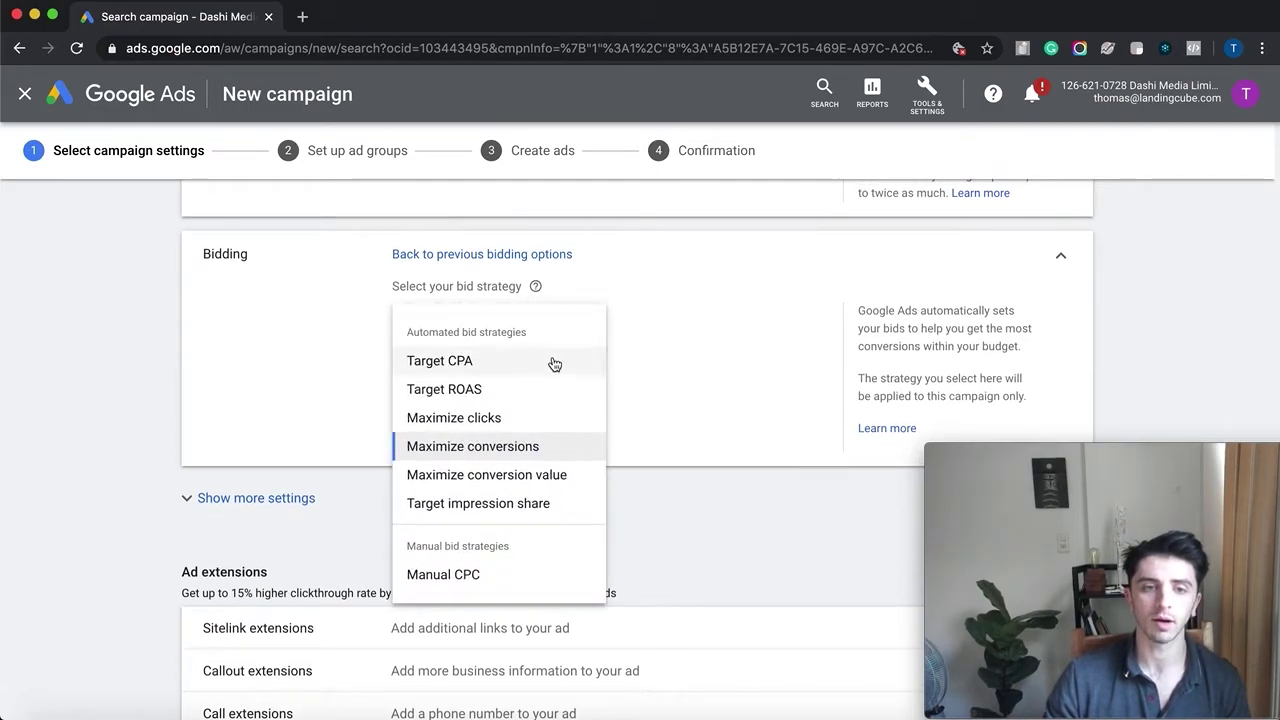
click(443, 574)
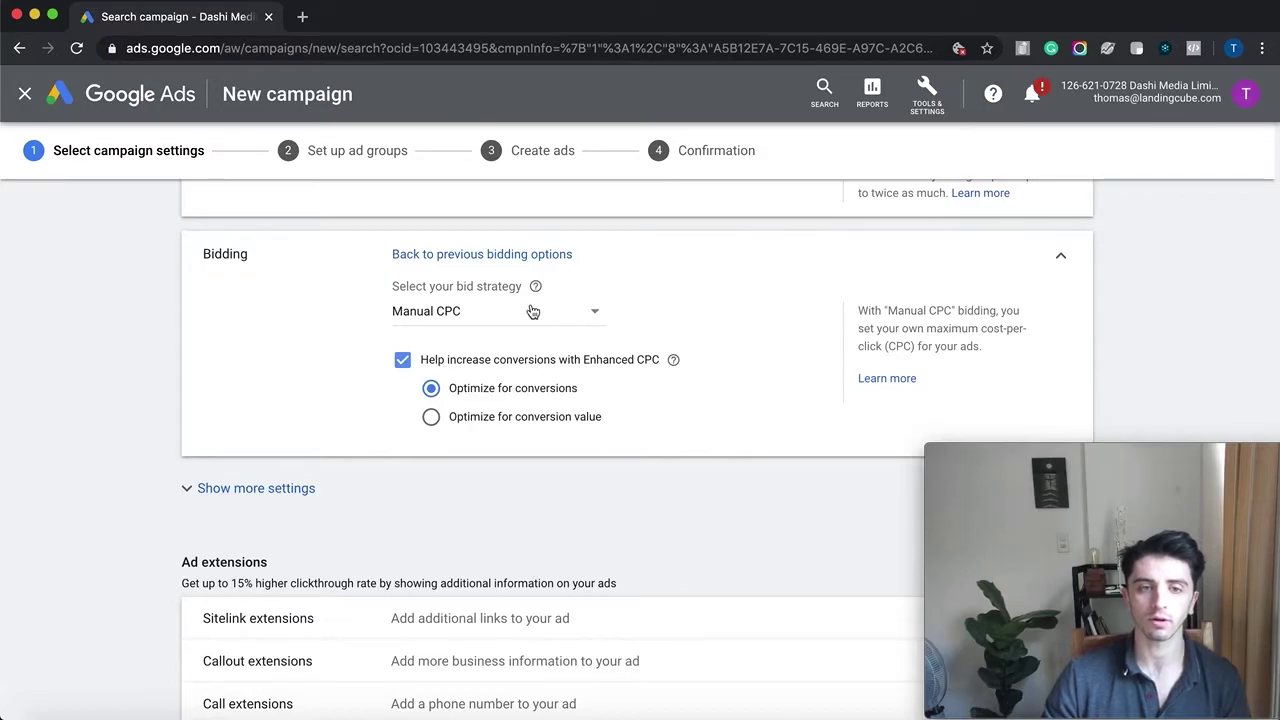
scroll(558, 374, up, 1)
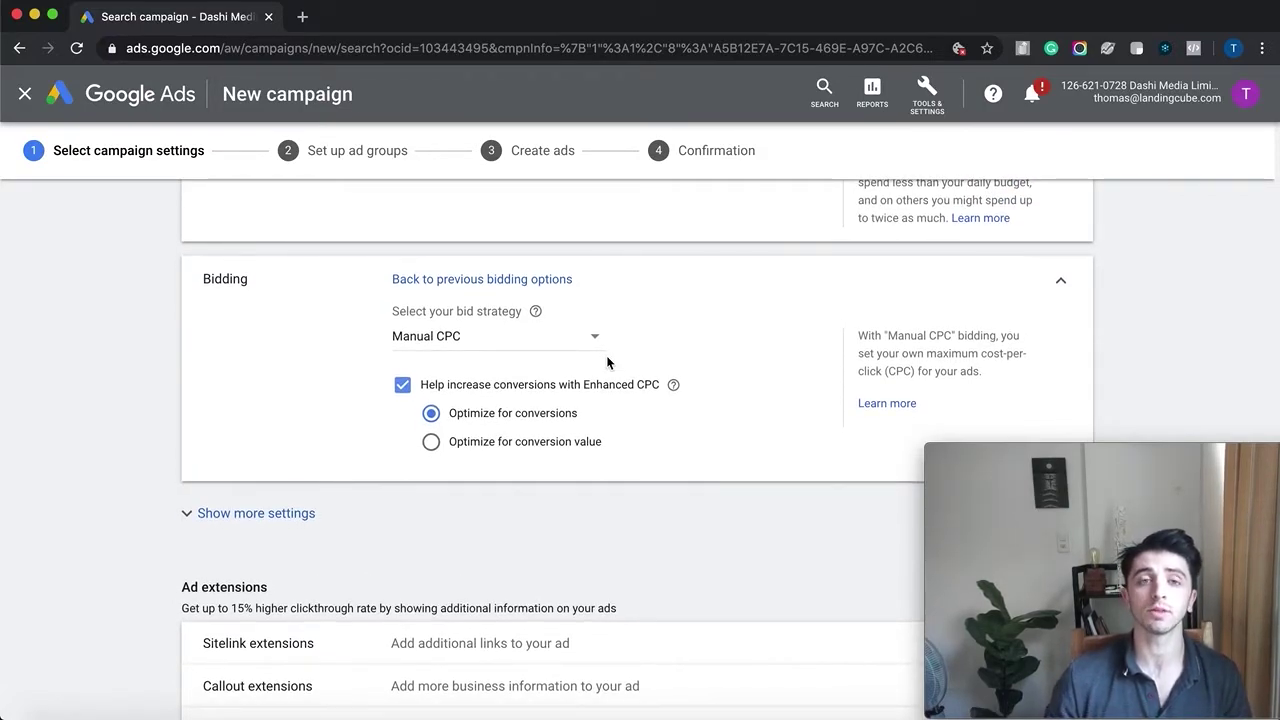
click(489, 340)
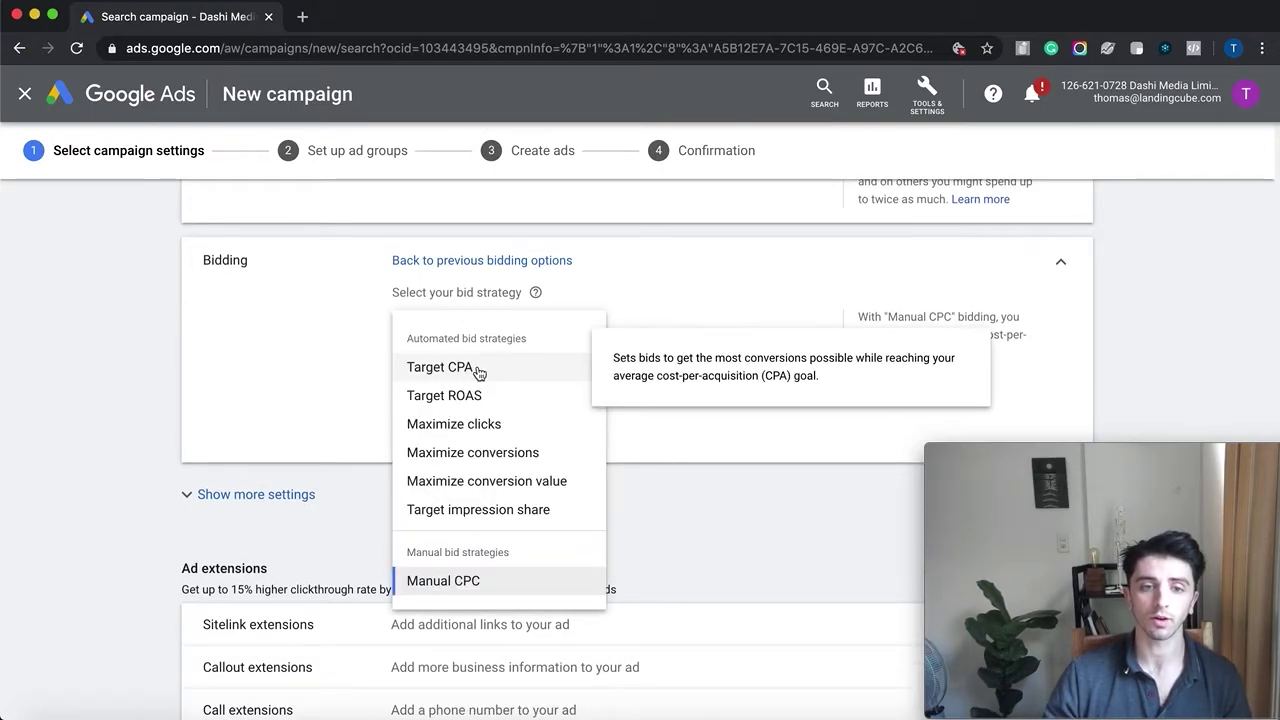
click(478, 369)
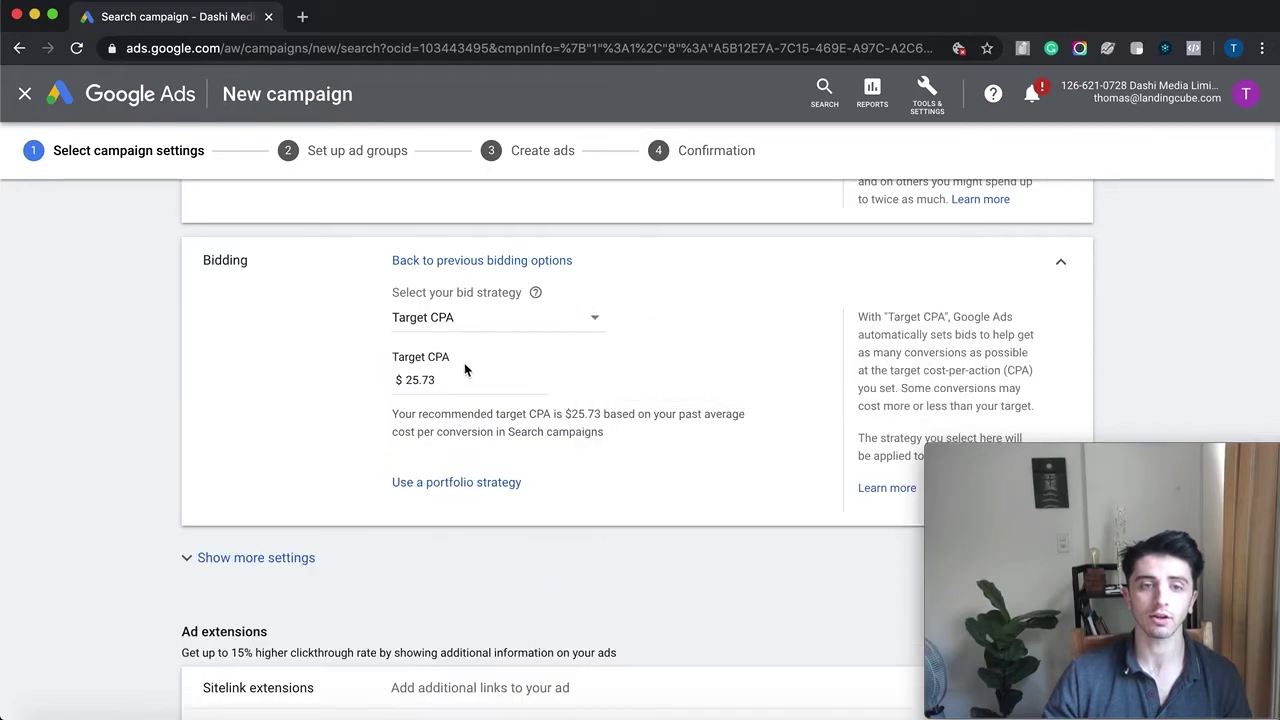
Replace the 25.73 Target CPA amount with 2.33
drag(451, 376, 371, 379)
key(BackSpace)
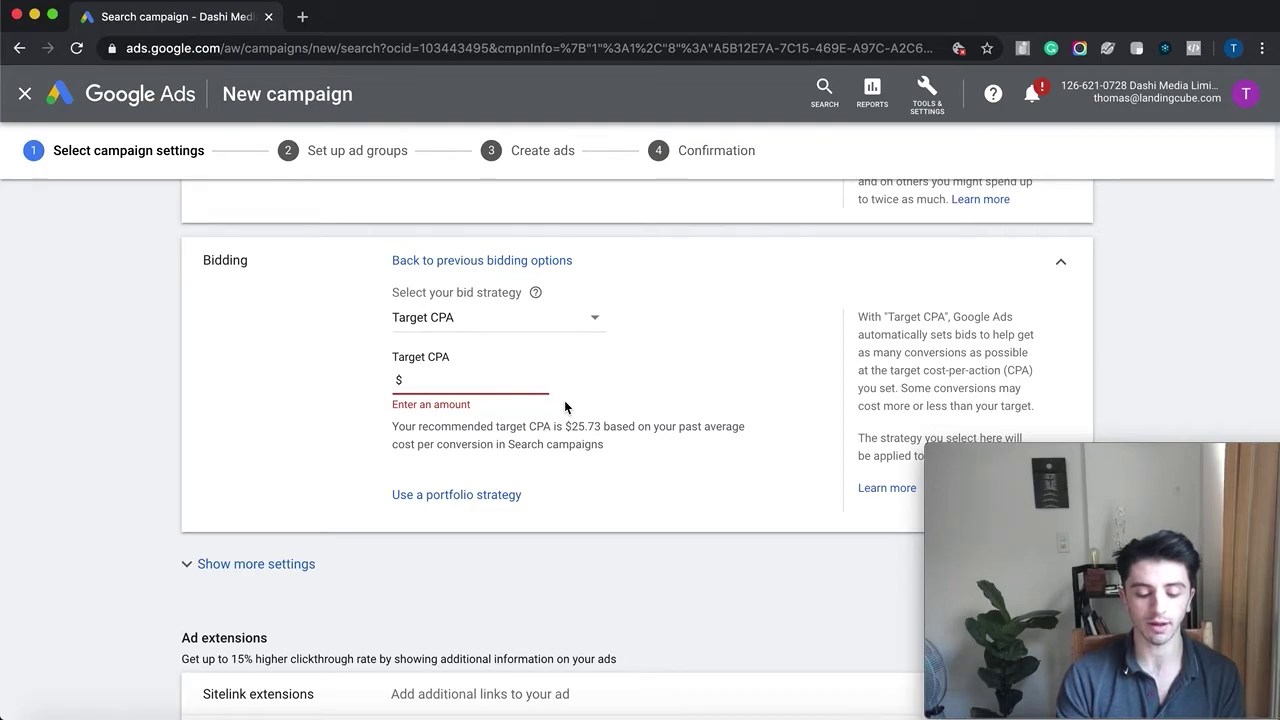
text(2)
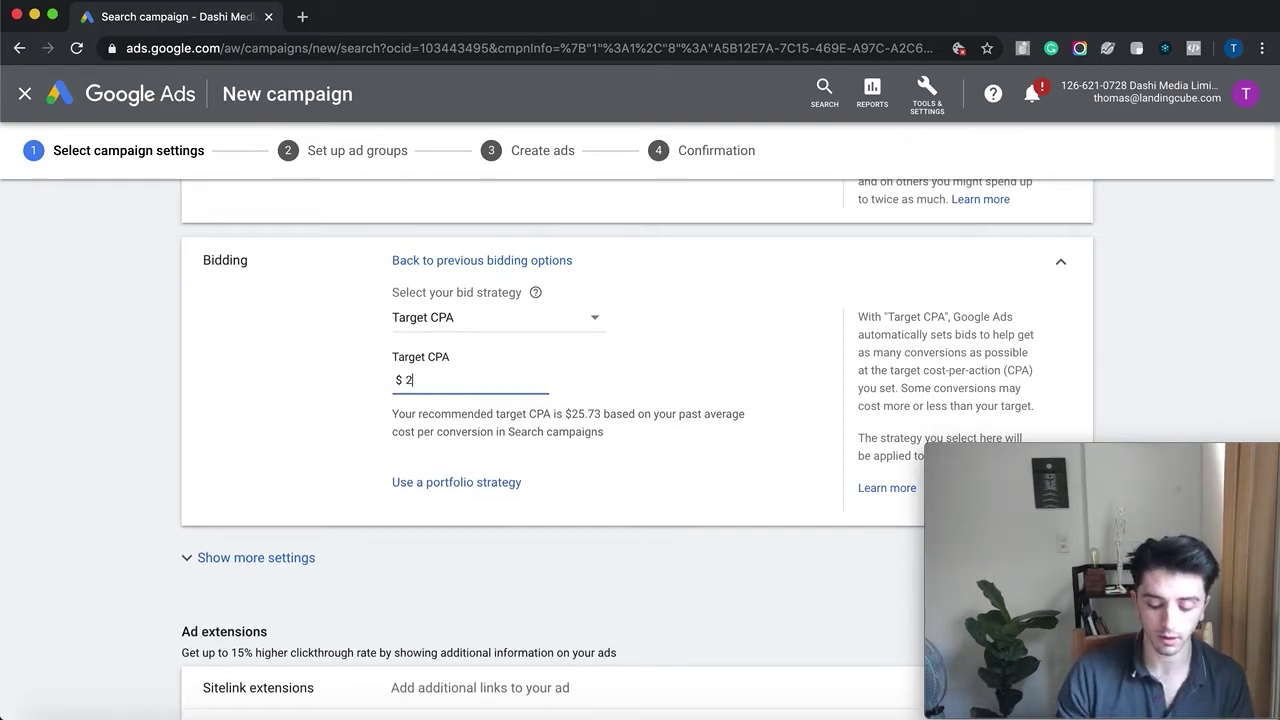
text(.33)
click(163, 317)
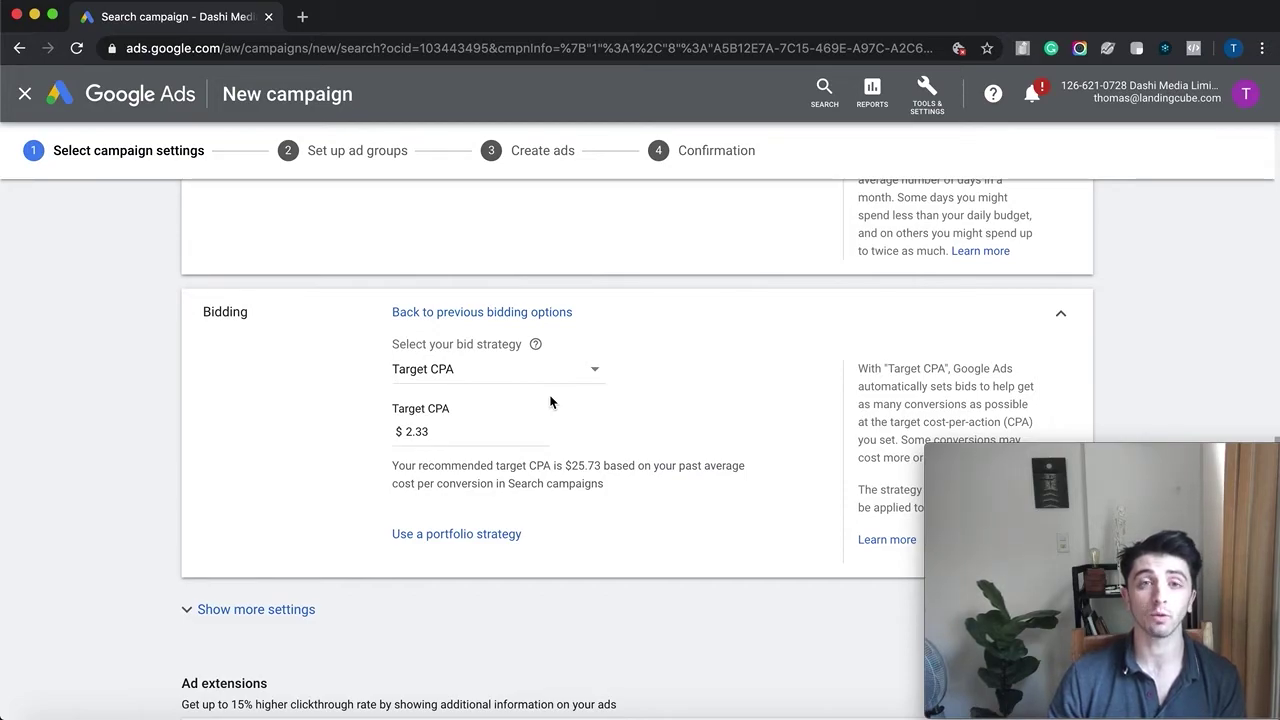
Scroll through the 7 sitelinks, such as Demo Quizzes, Features and Pricing
scroll(555, 404, down, 3)
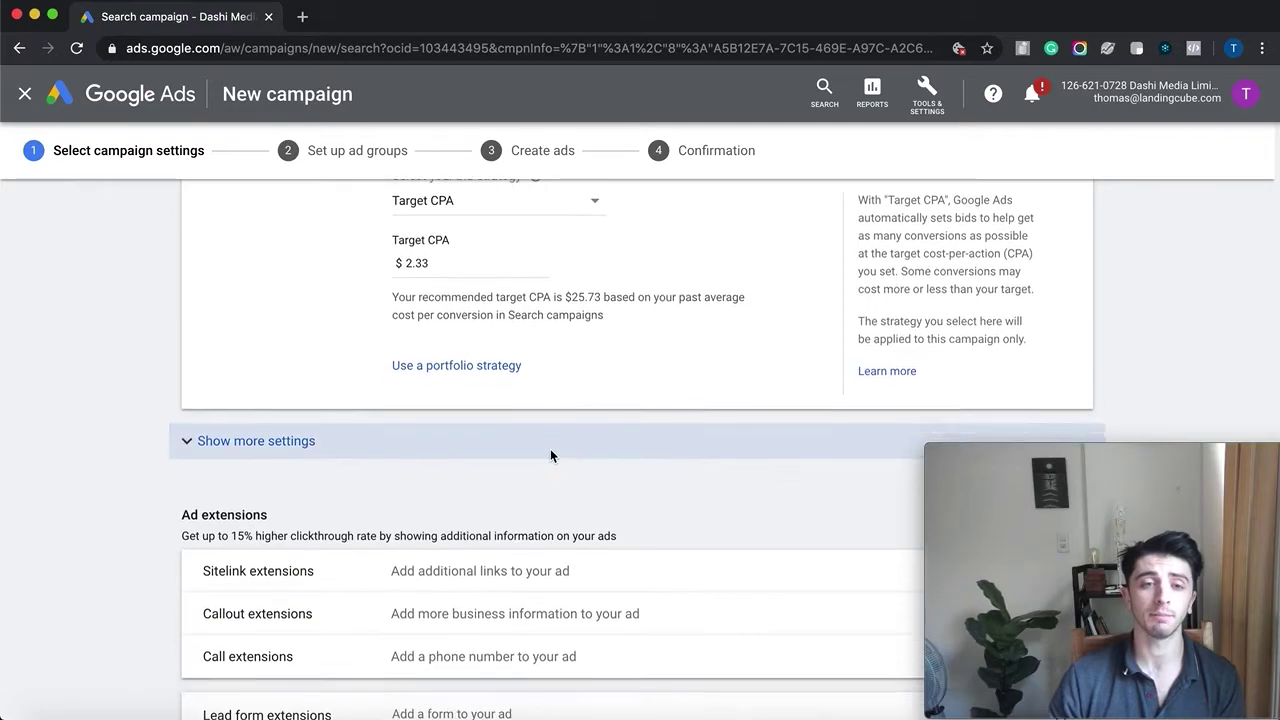
scroll(550, 456, down, 5)
scroll(200, 350, up, 3)
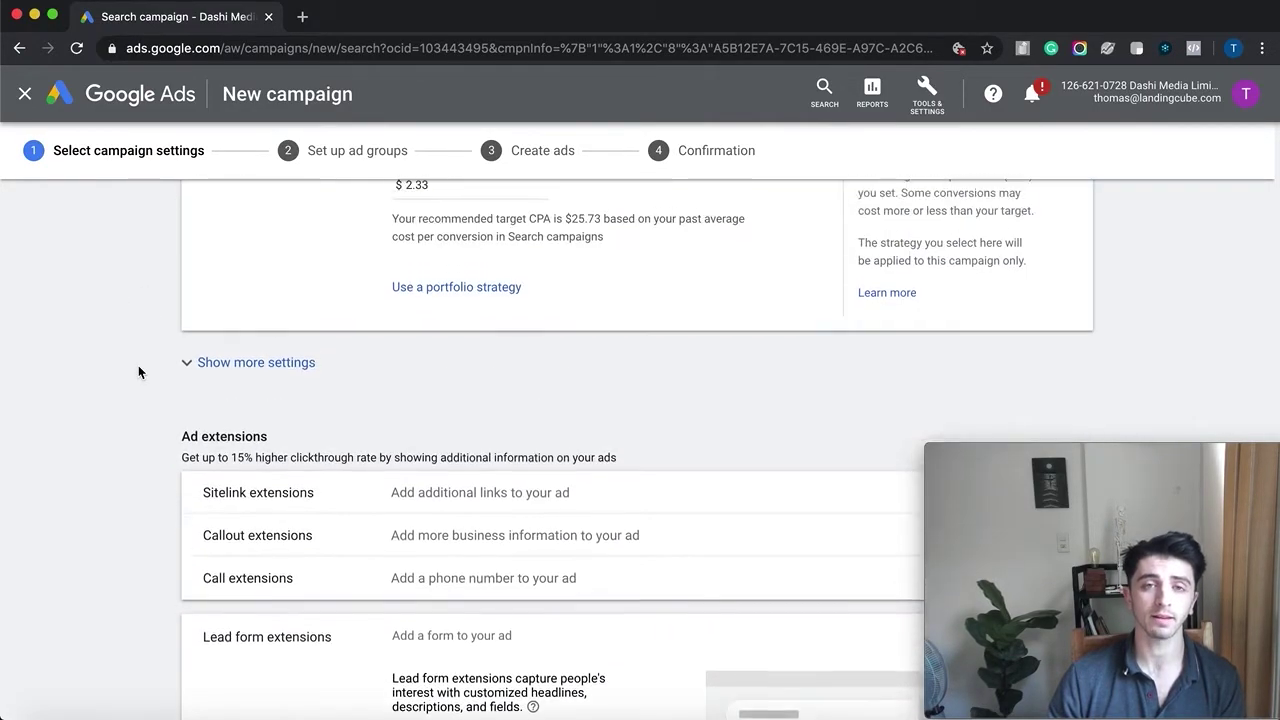
scroll(139, 372, up, 3)
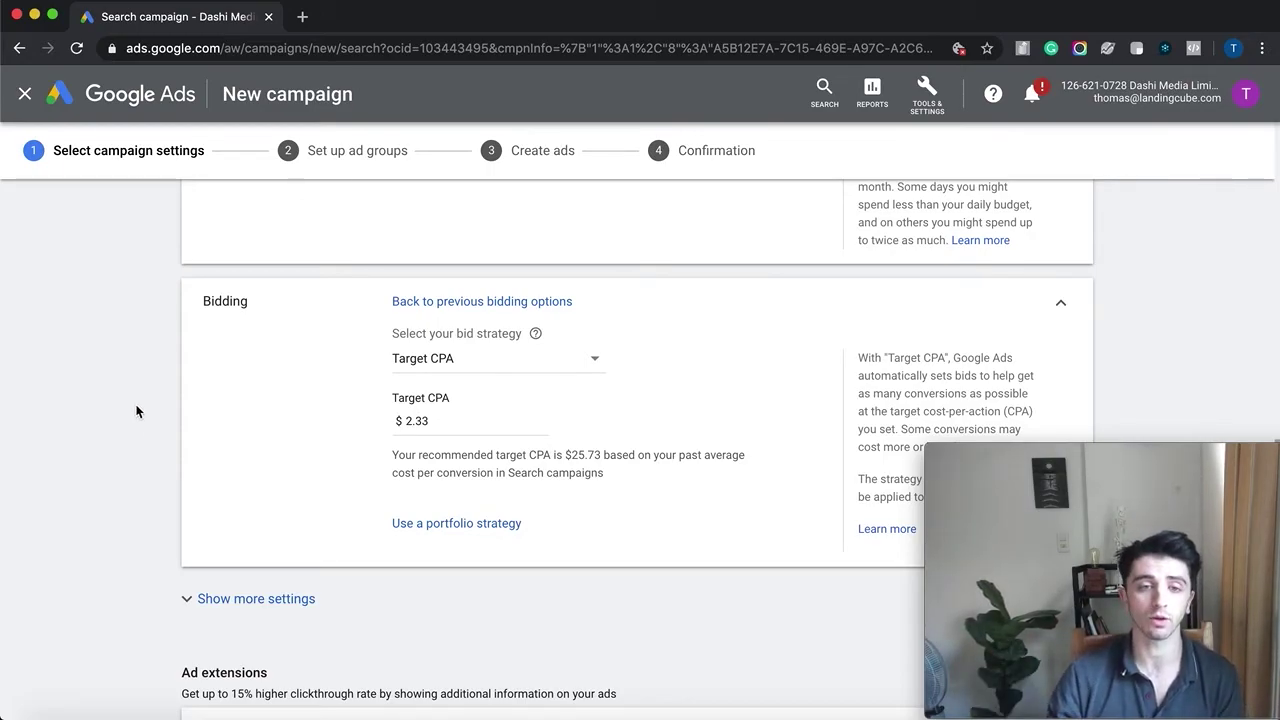
scroll(127, 419, down, 5)
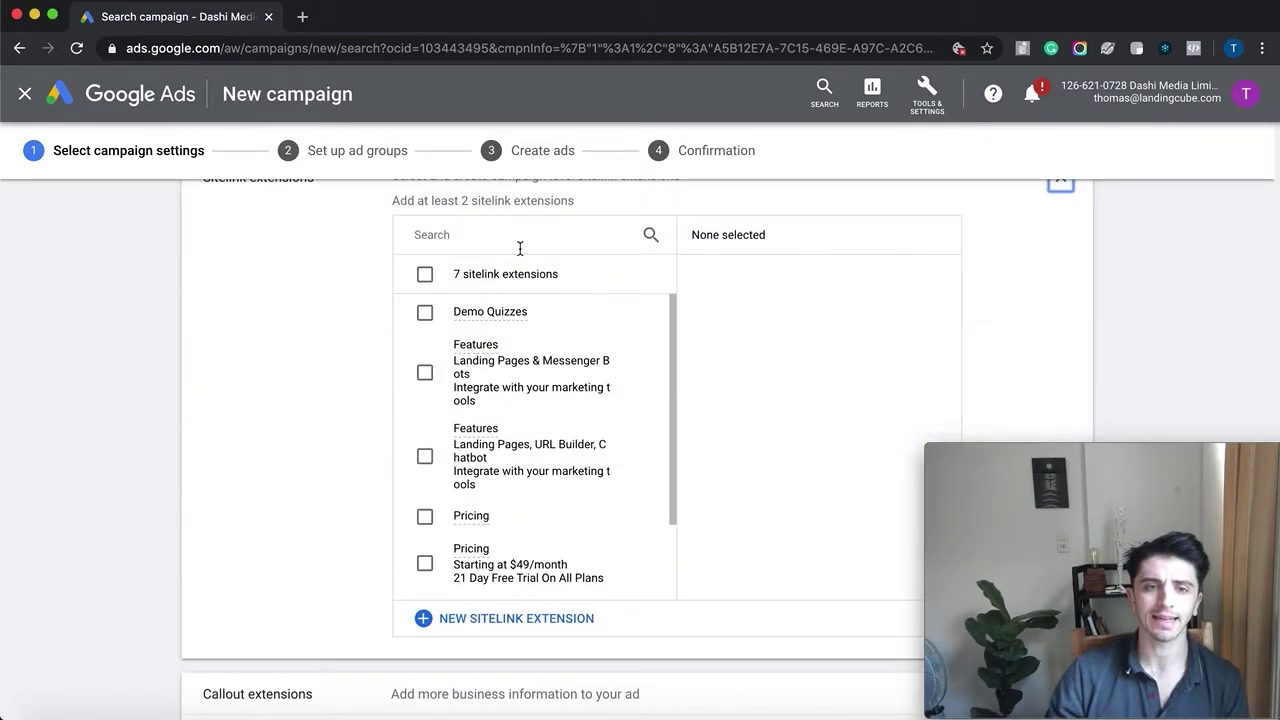
scroll(517, 342, down, 5)
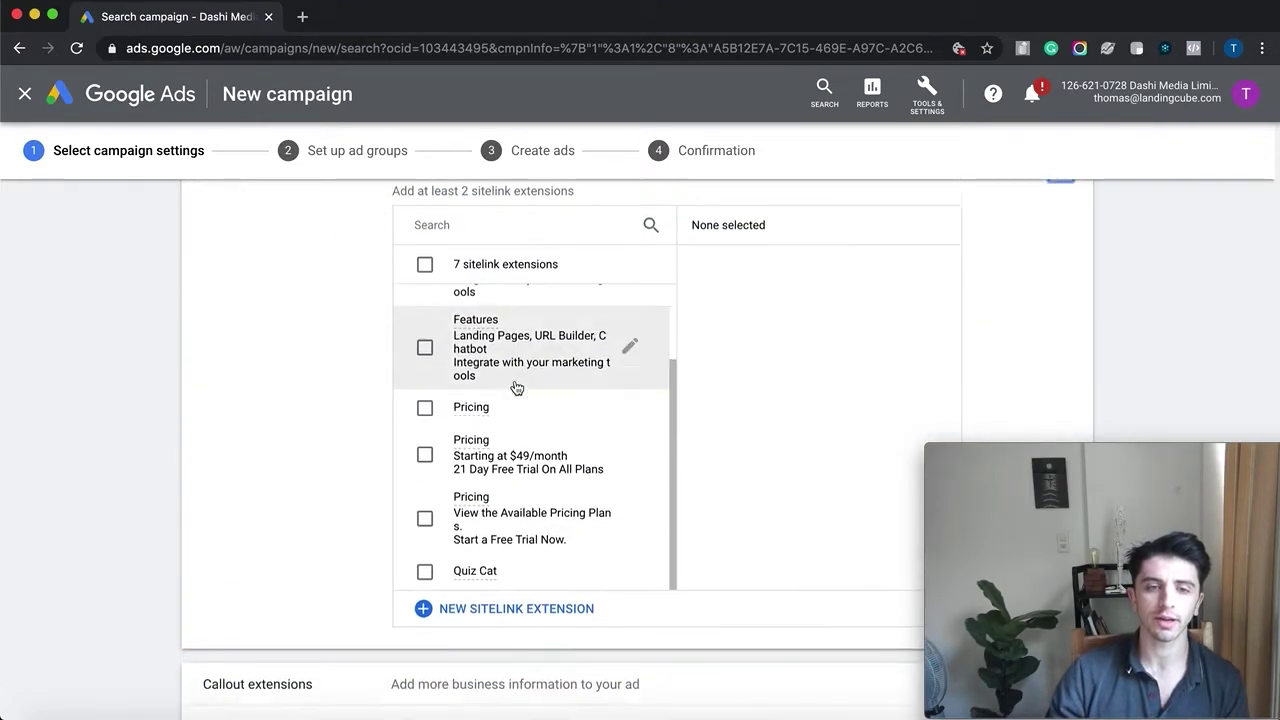
scroll(440, 412, up, 8)
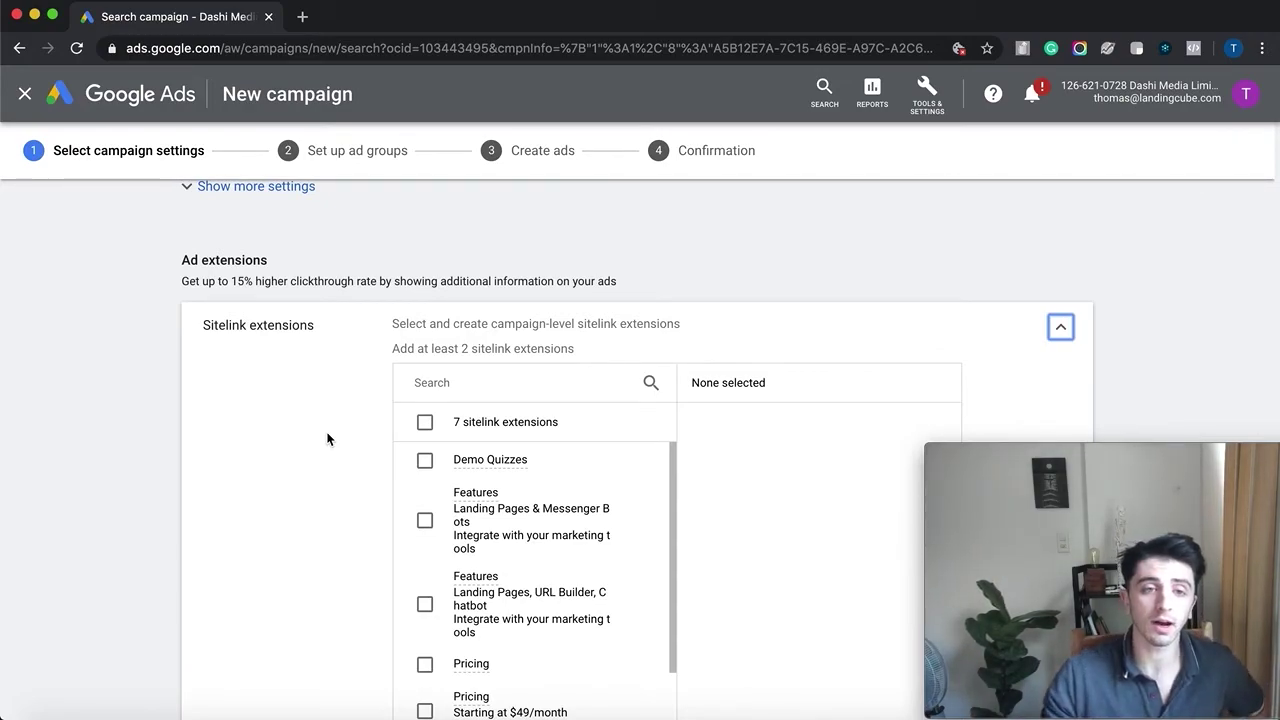
Collapse sitelinks, then expand, review and collapse the 8 callout extensions
click(1066, 328)
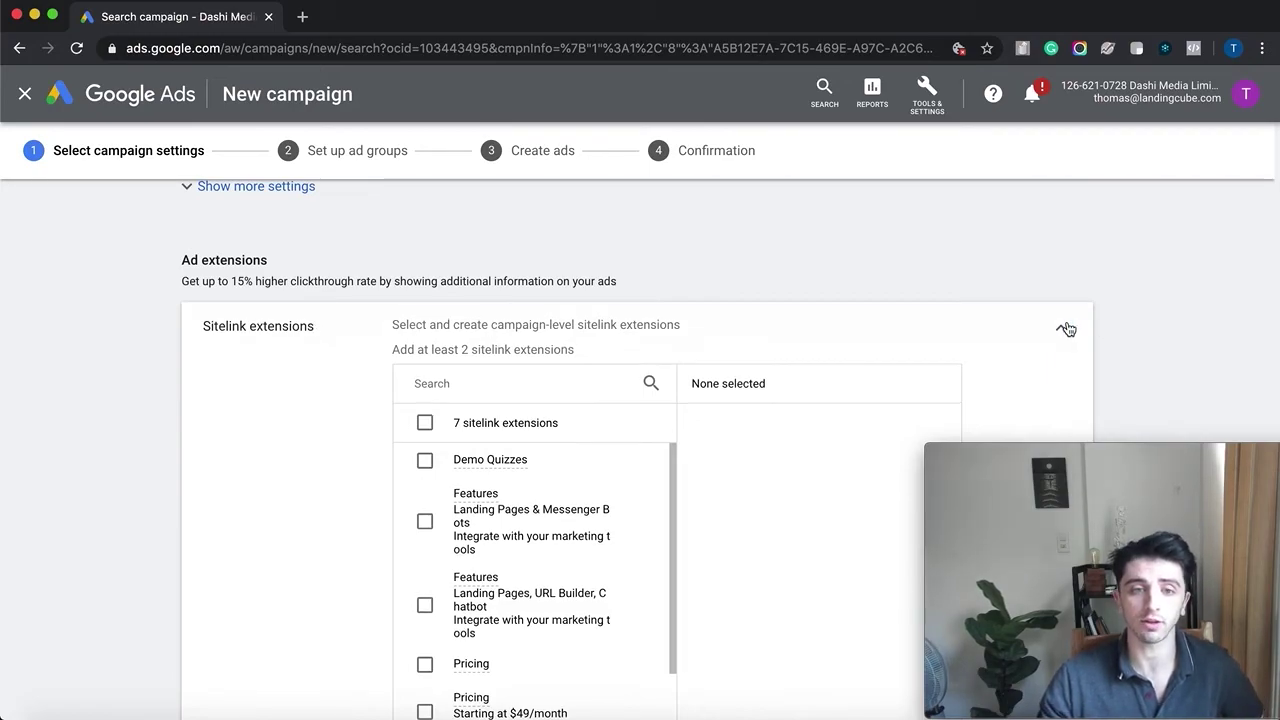
click(460, 358)
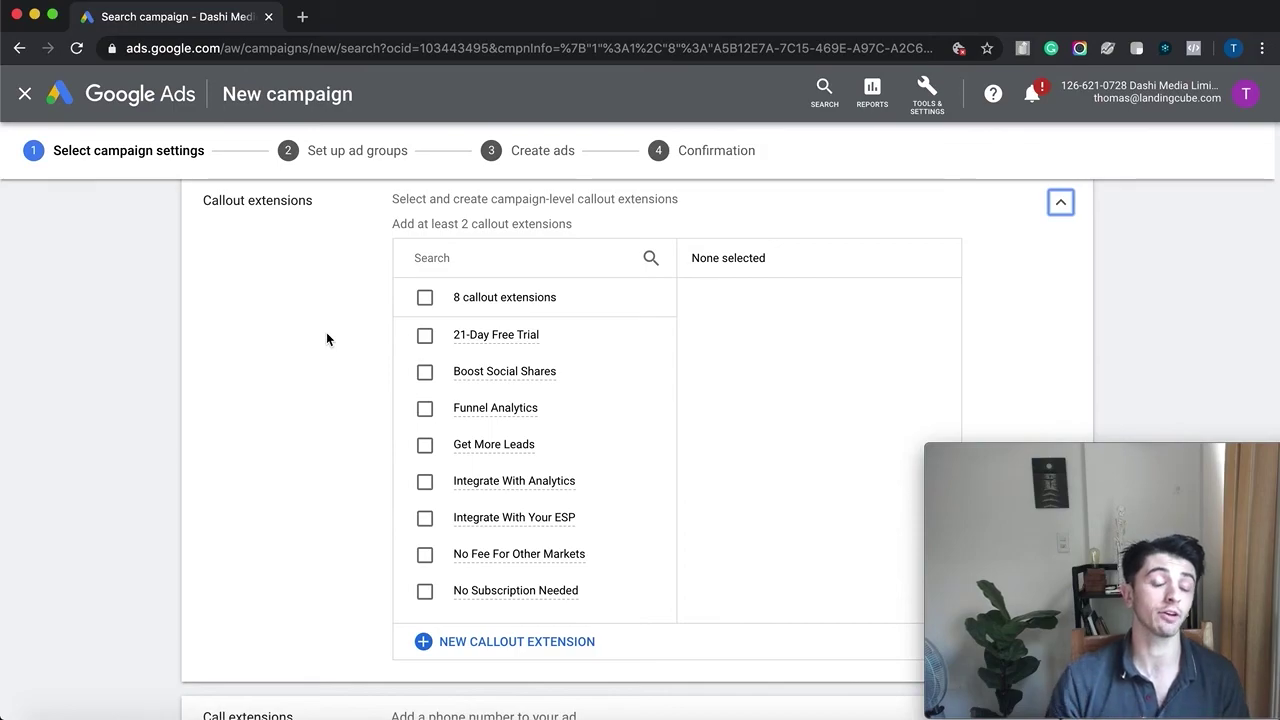
click(1061, 203)
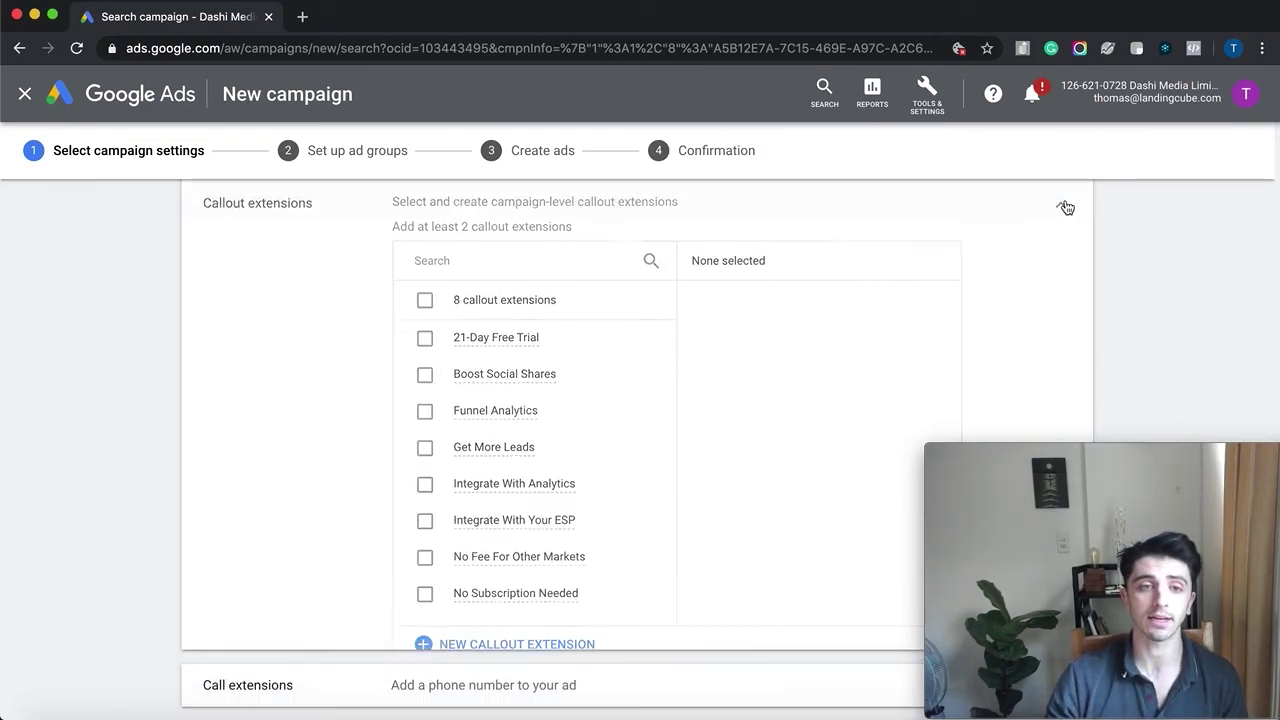